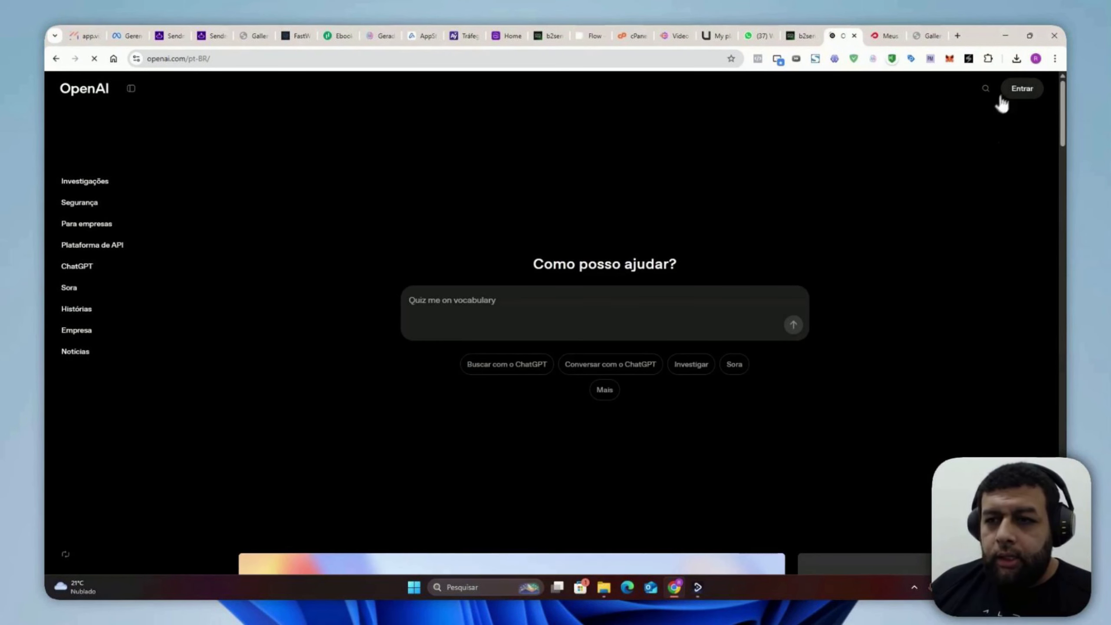
Step: Enter the OpenAI API platform from the OpenAI home page and open its dashboard
click(1021, 91)
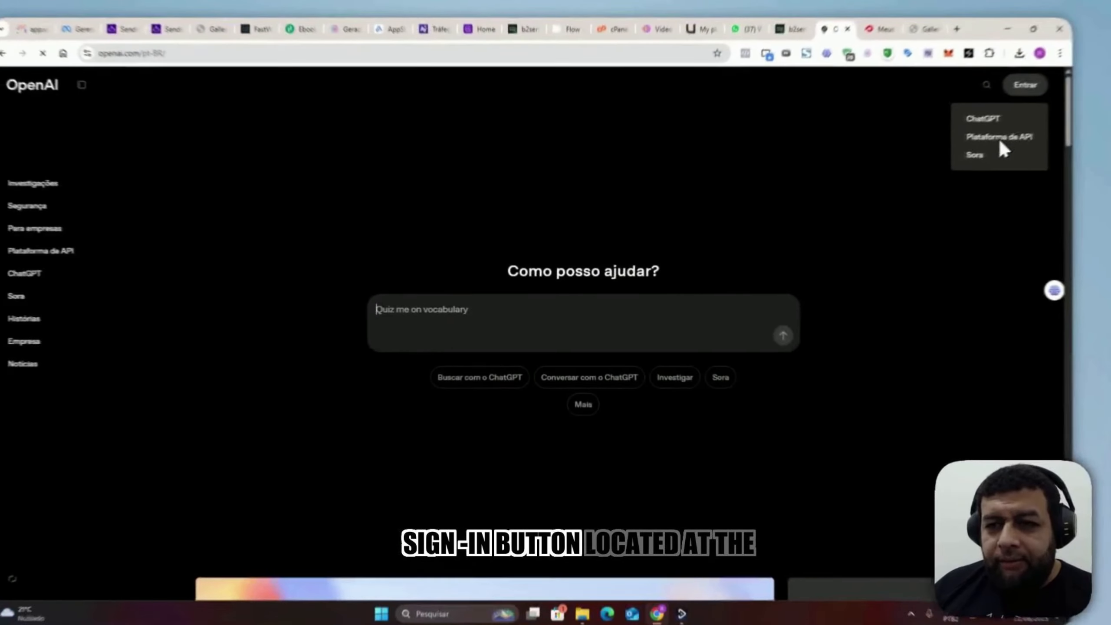
click(984, 149)
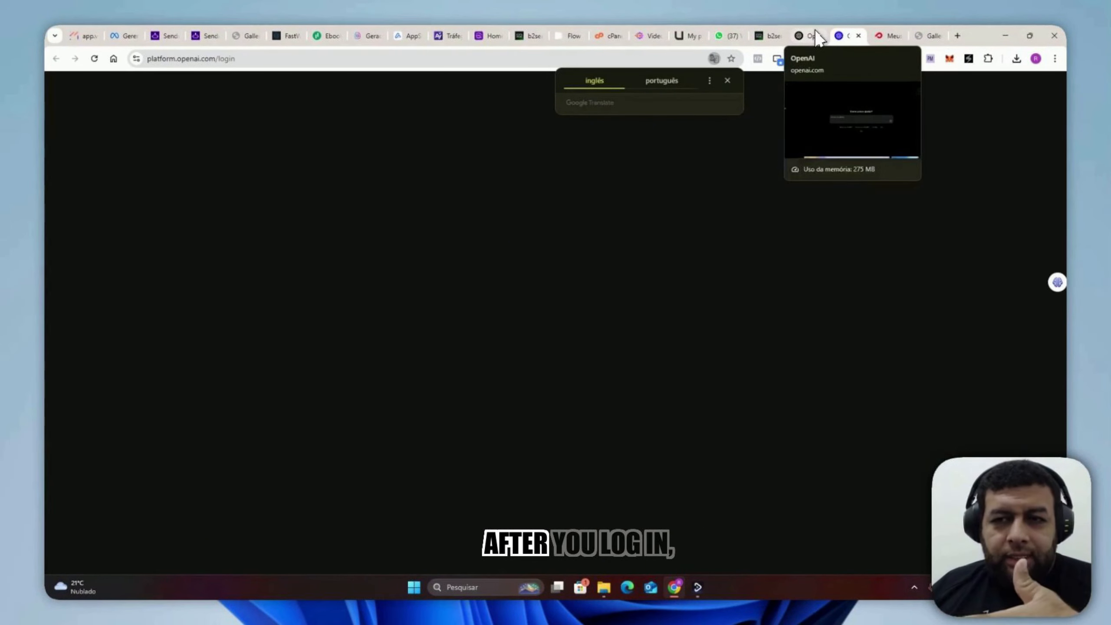
click(814, 30)
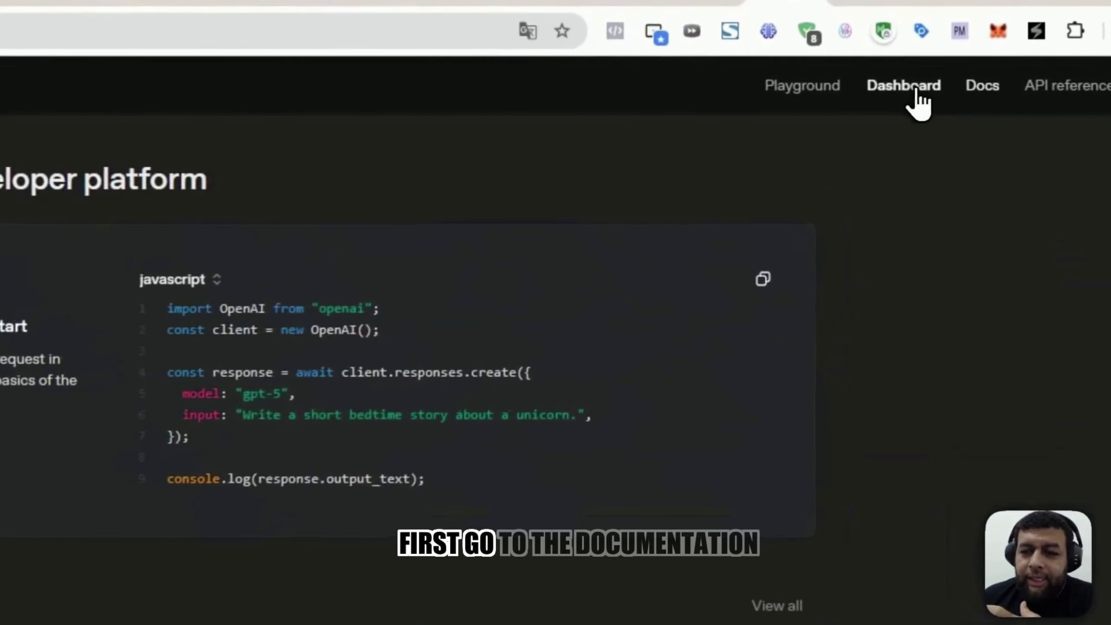
click(903, 92)
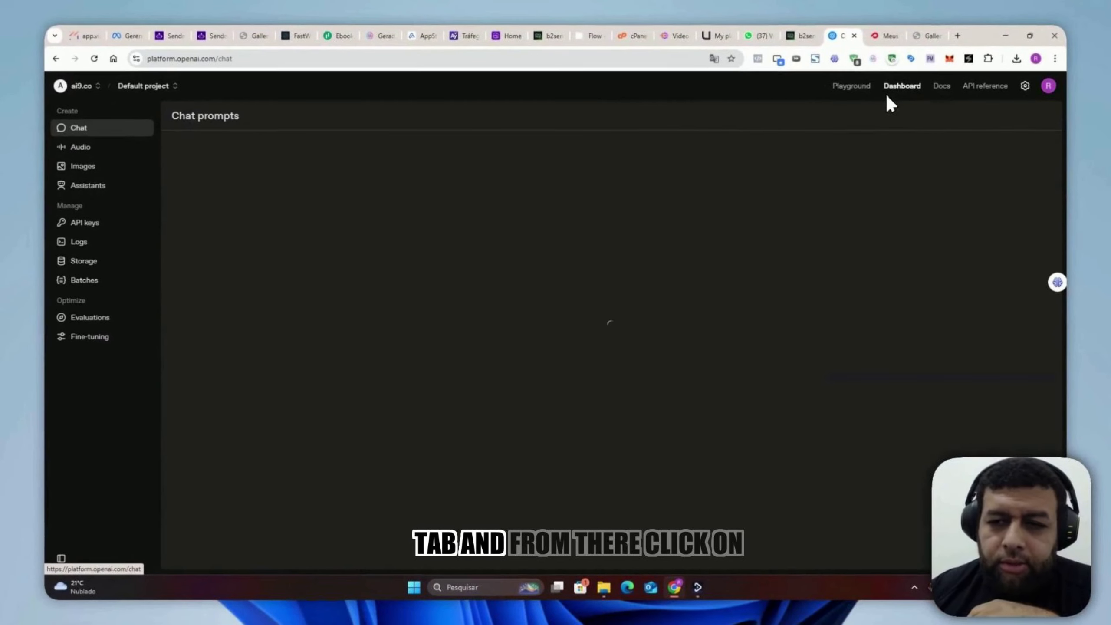
mouse_move(550, 605)
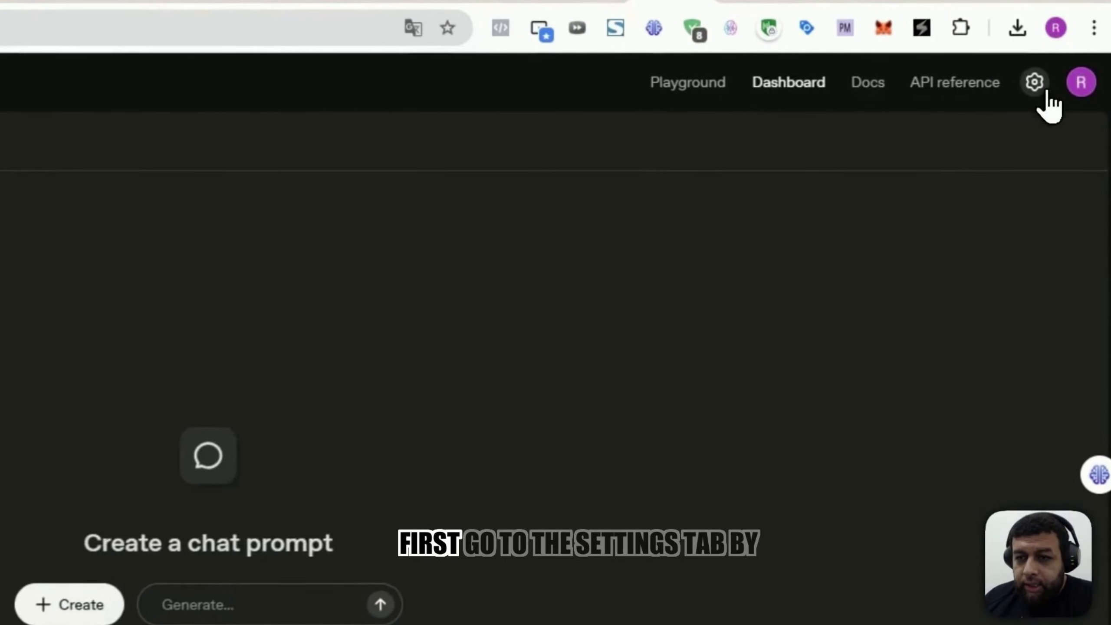
Step: Check the organization's billing settings and return to the dashboard
click(1026, 86)
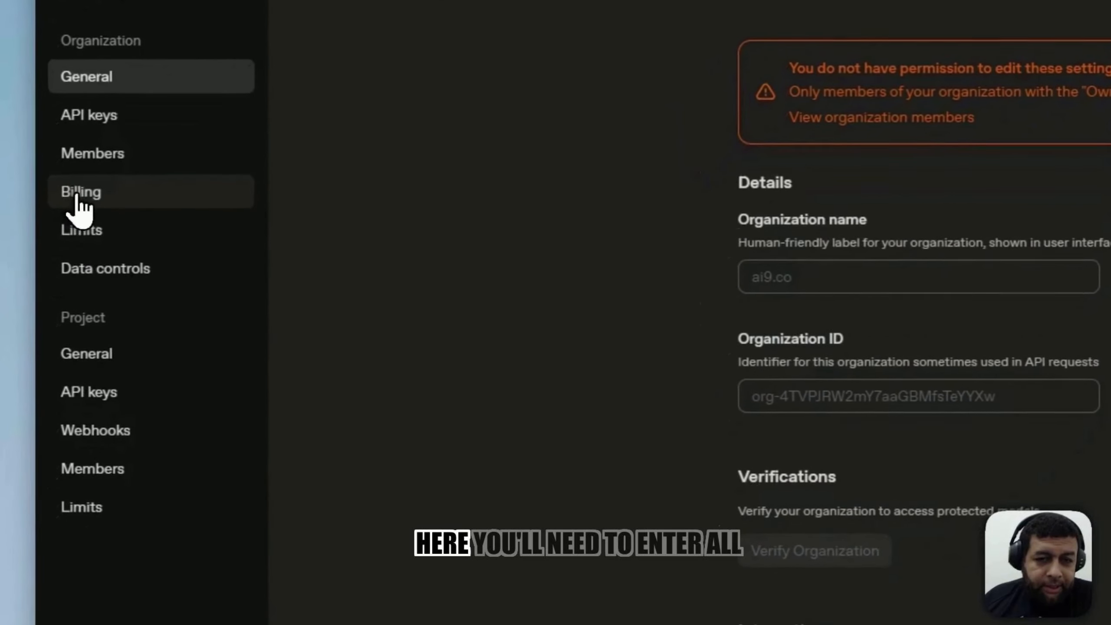
click(77, 198)
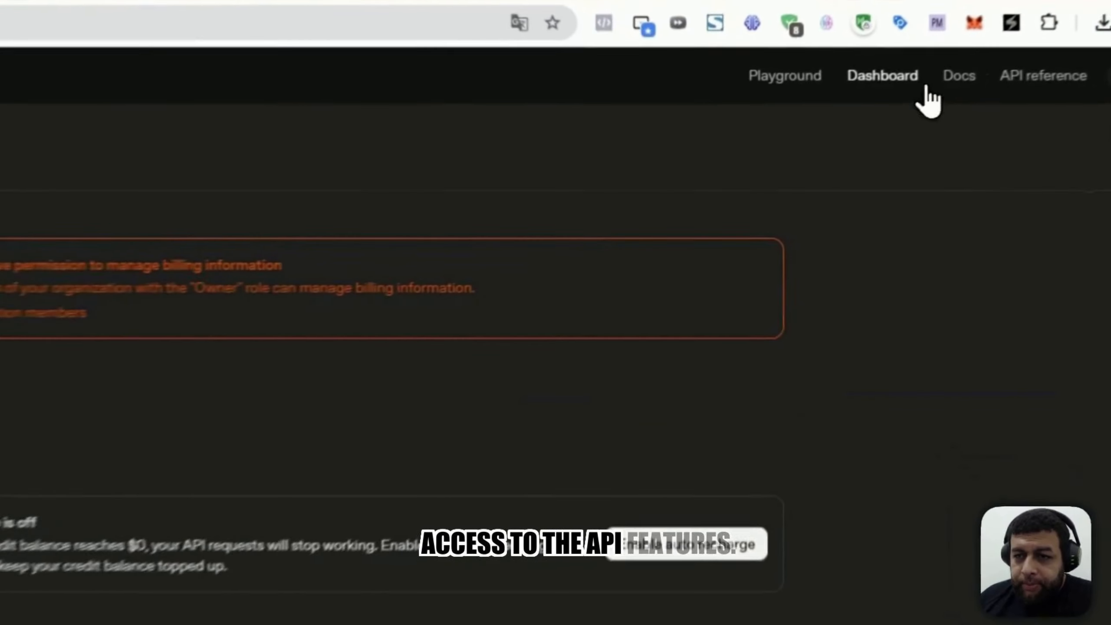
click(901, 86)
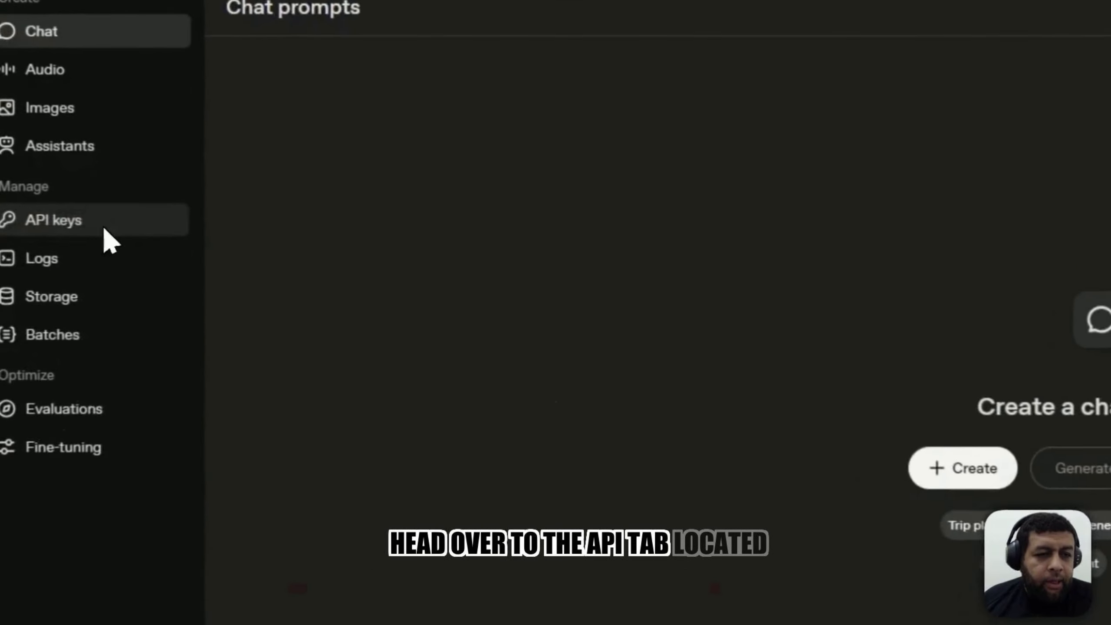
Step: Create a new secret API key named b2sender in the default project and copy it
click(110, 226)
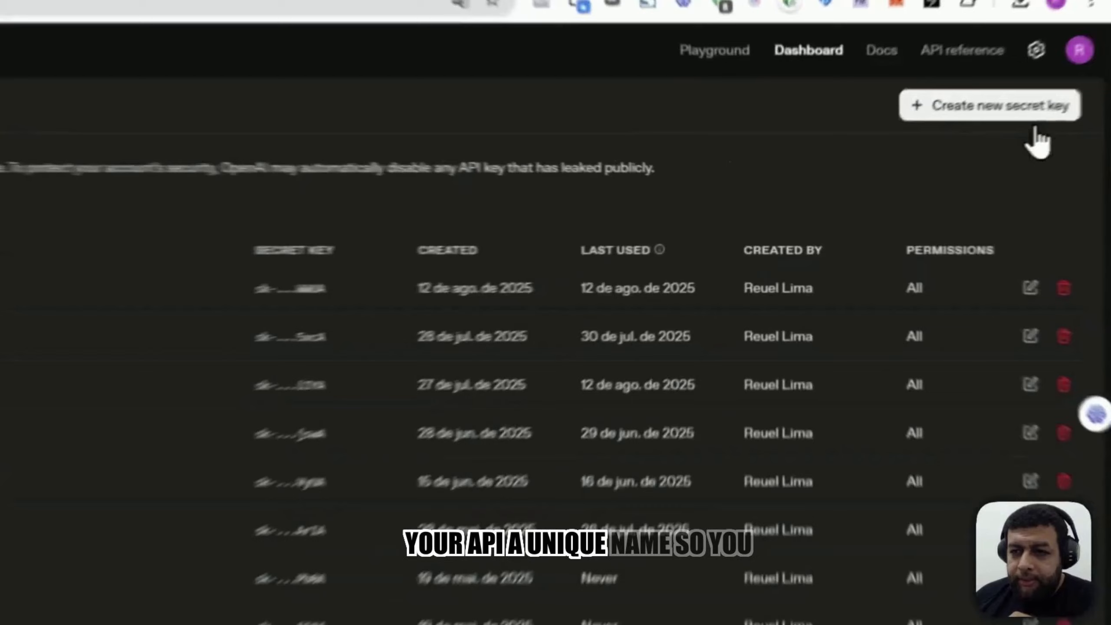
click(1030, 115)
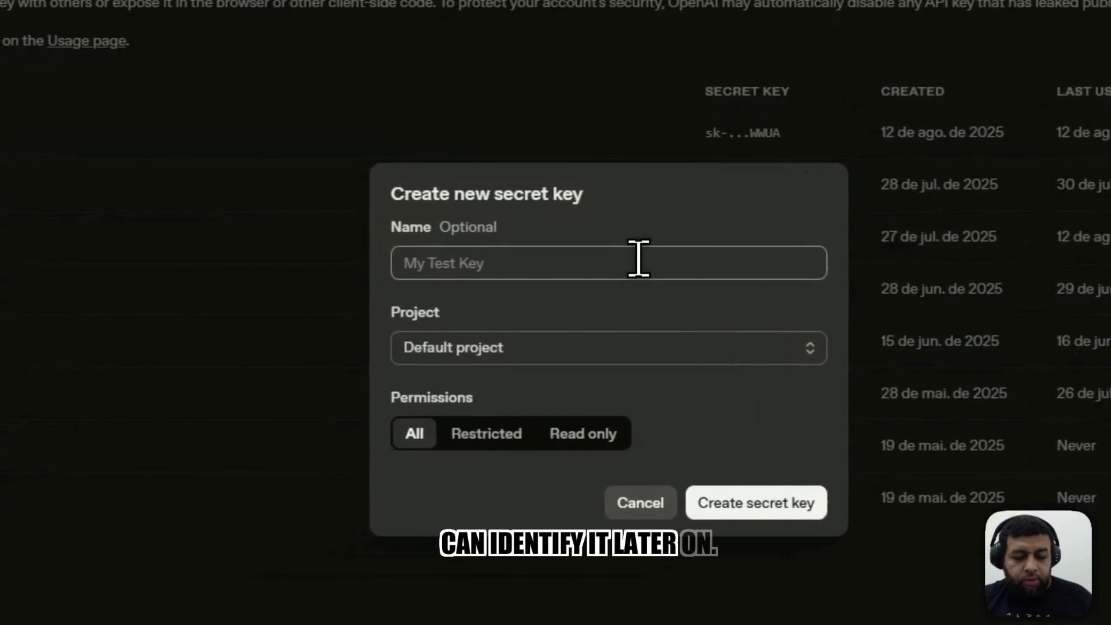
text(b2sender)
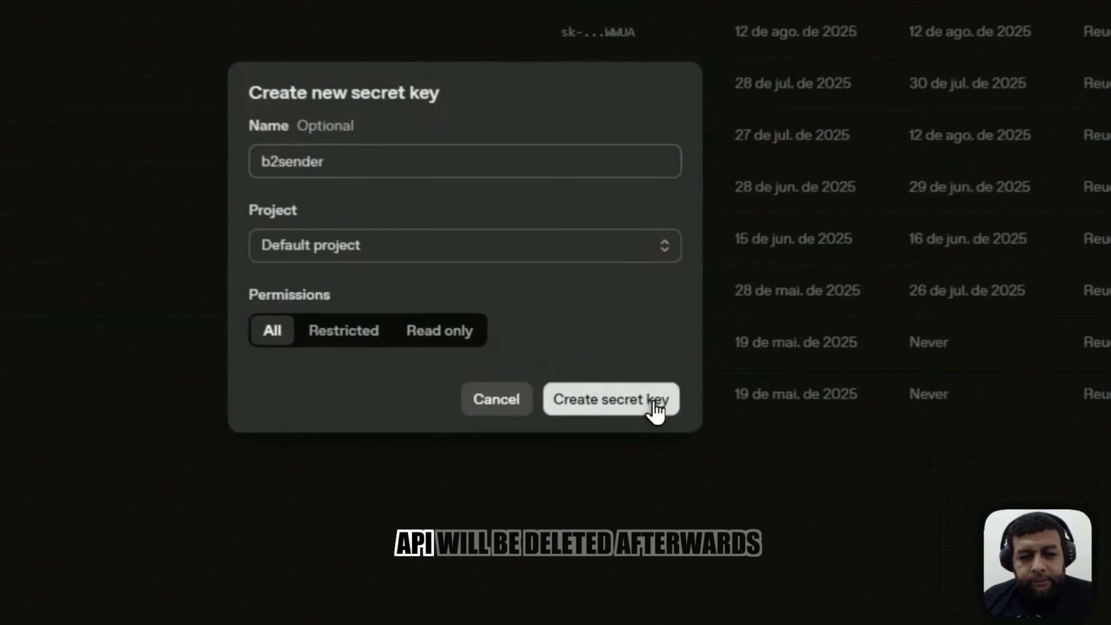
click(651, 405)
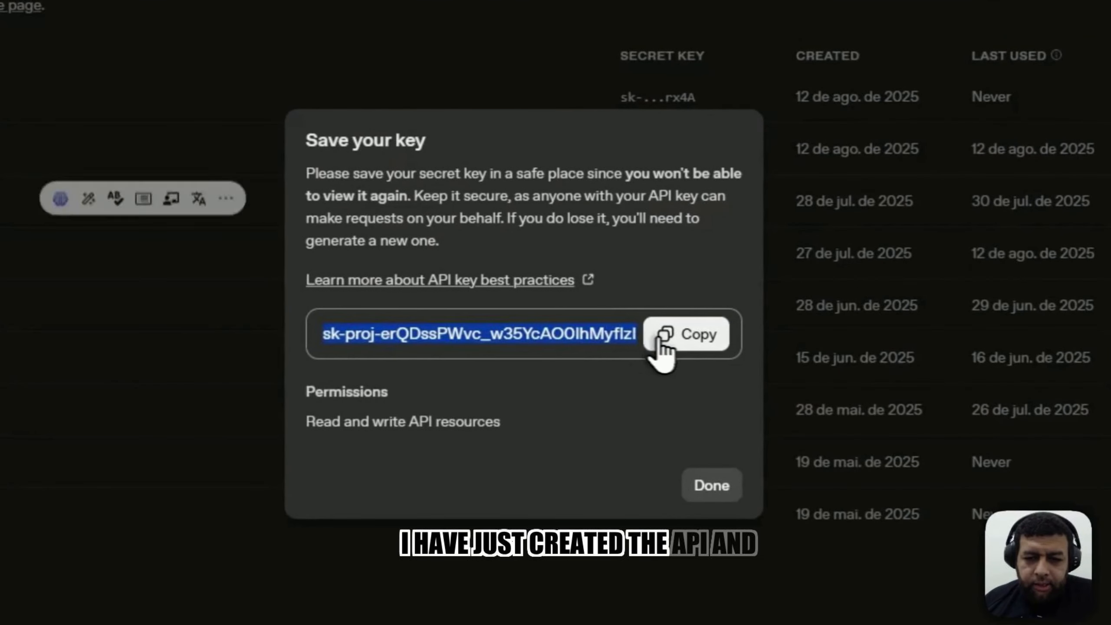
click(632, 335)
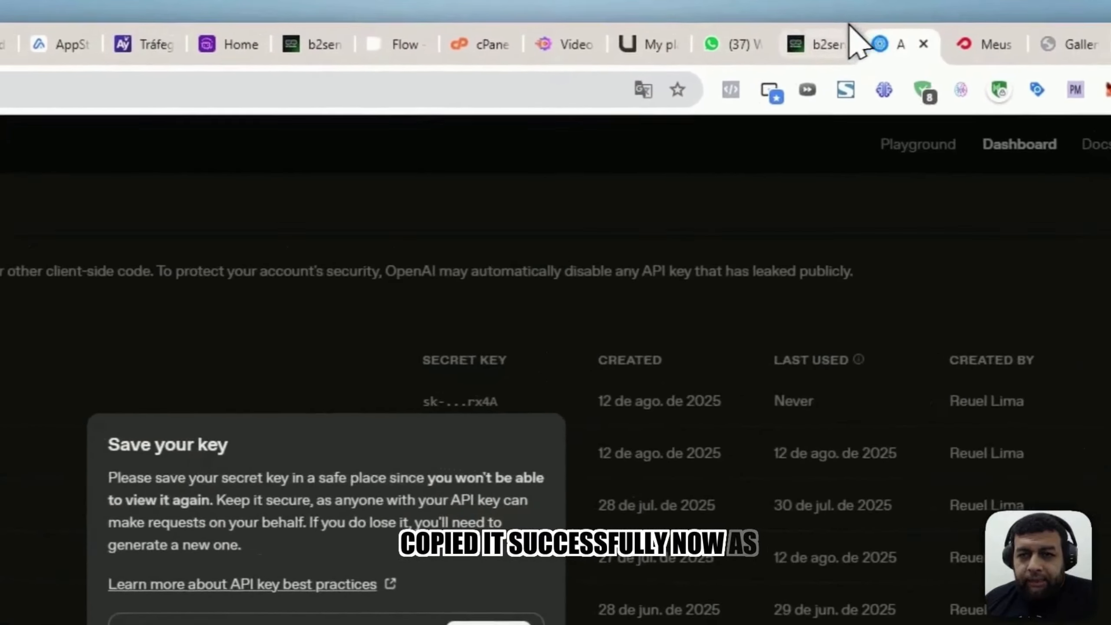
Step: Switch to the b2sender flow builder and name the untitled flow "Chatbot AI"
click(848, 33)
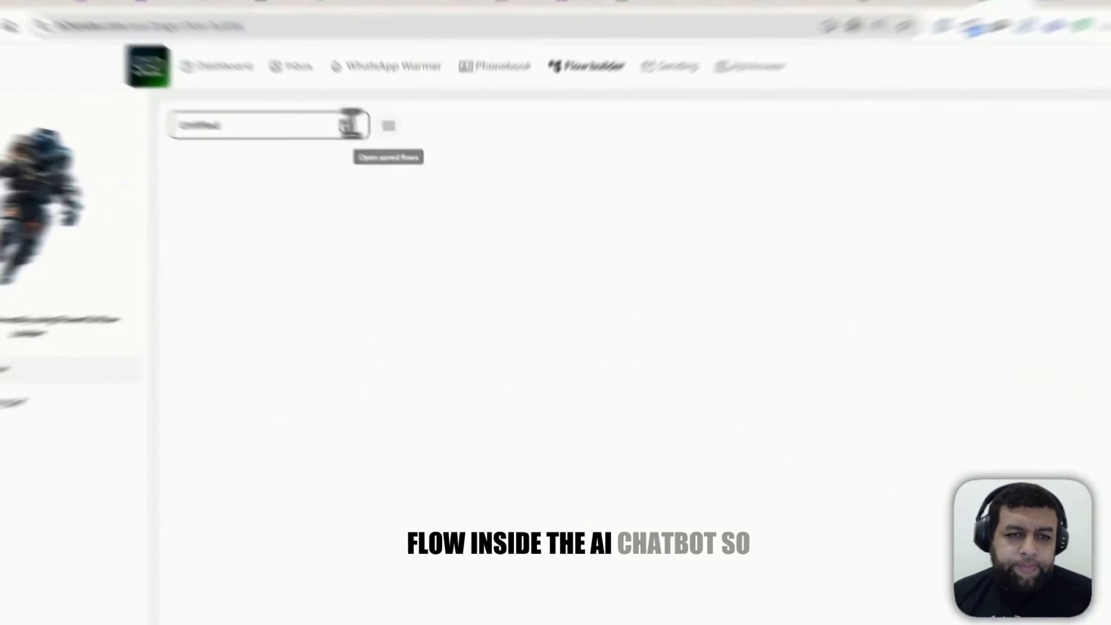
click(294, 129)
key(ctrl+a)
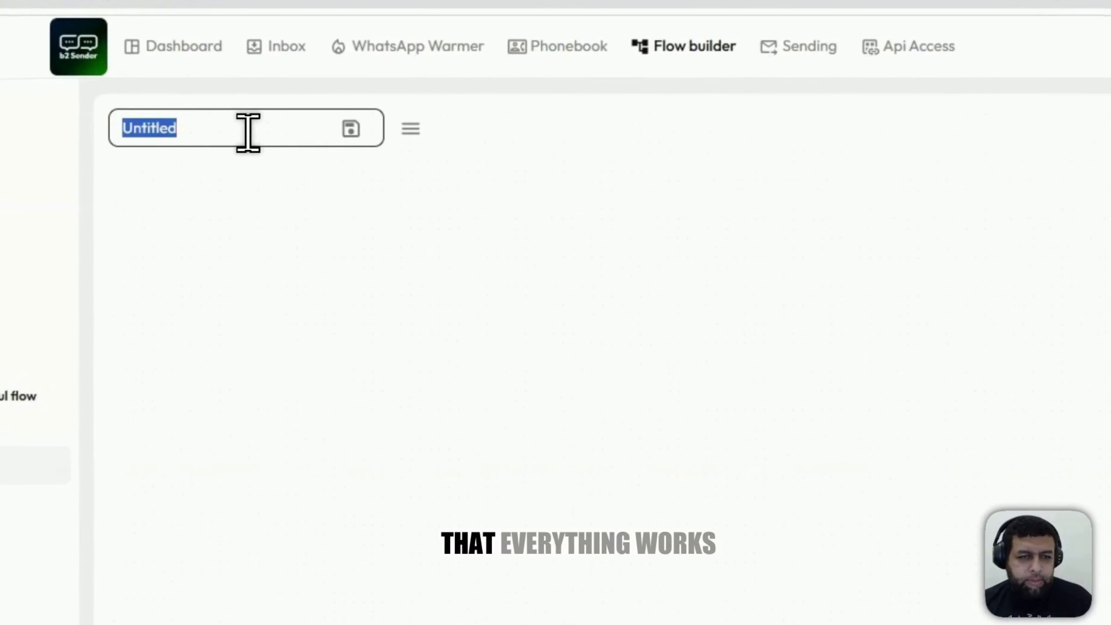
text(q)
key(BackSpace)
text(Chatbot)
text( A)
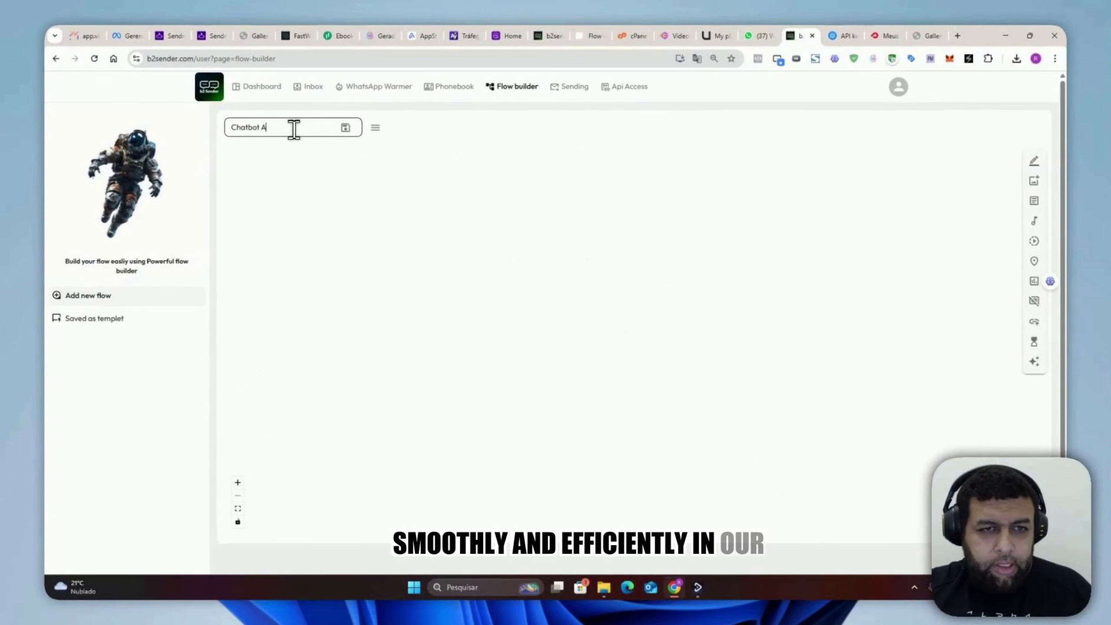
text(I)
Step: Add a Simple text node switched to {{OTHER_MSG}}, and place an AI chatbot (OpenReply) node to its right
click(1032, 162)
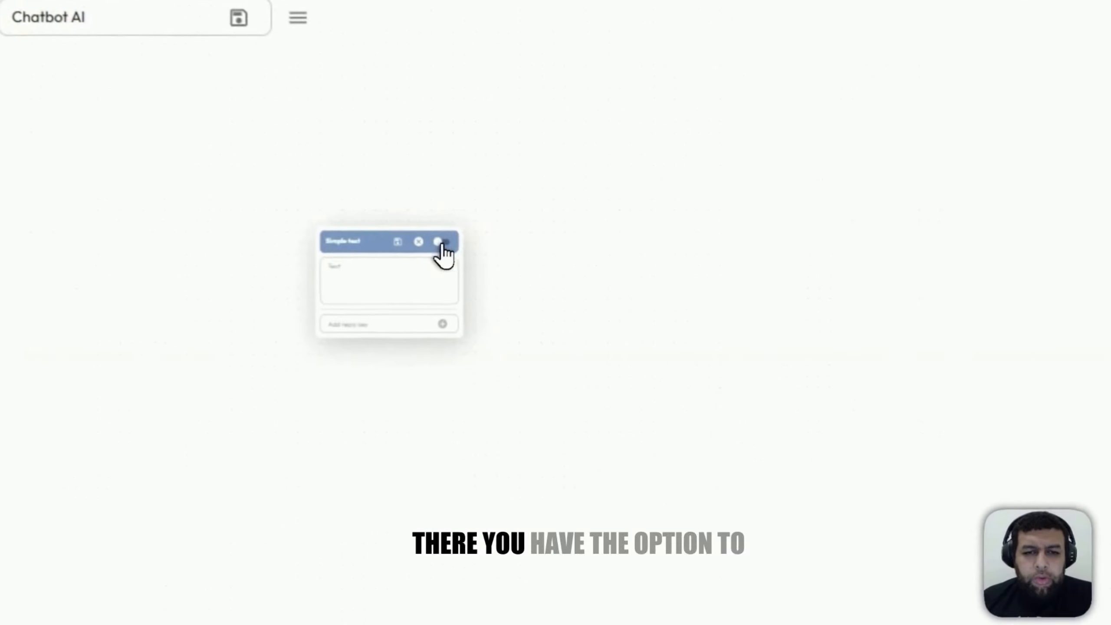
click(447, 240)
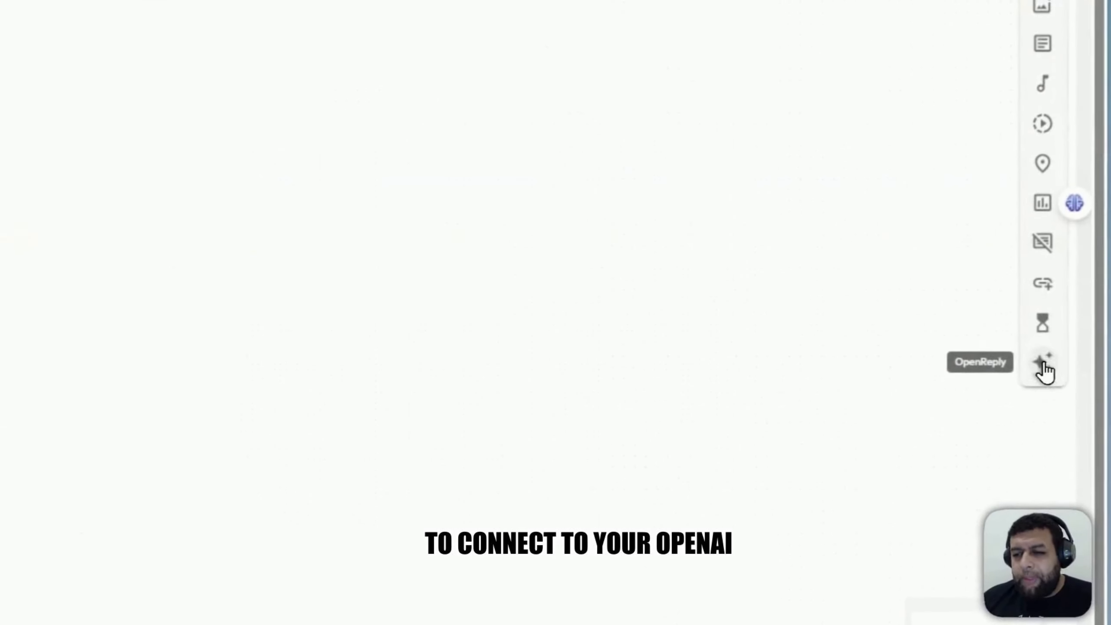
click(1034, 363)
drag(483, 210, 800, 113)
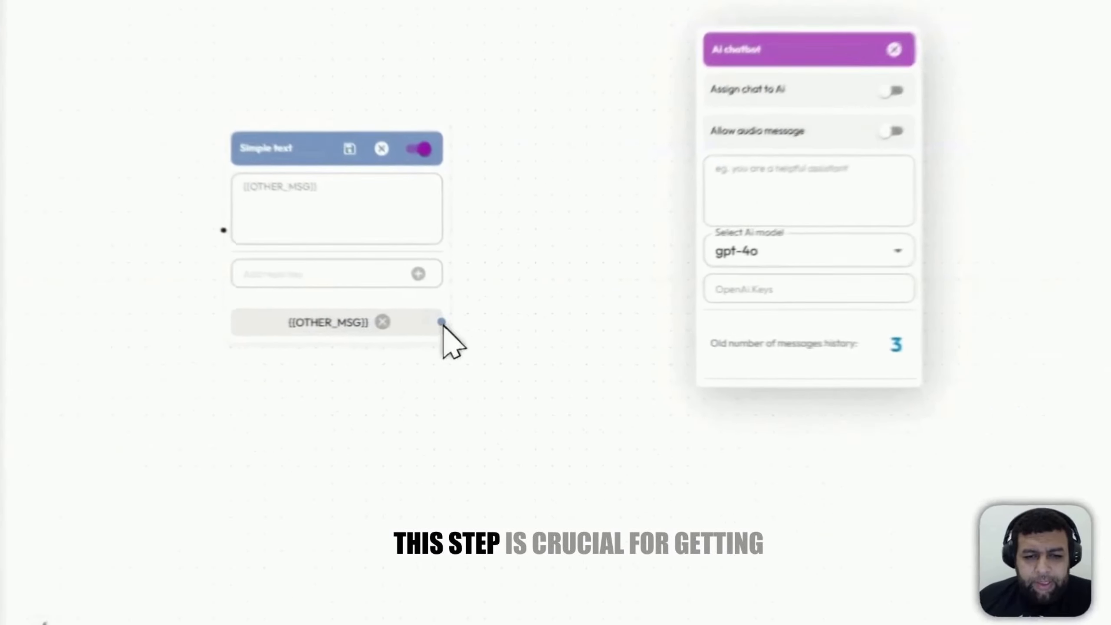
Step: Try to link the {{OTHER_MSG}} output to the AI chatbot node, and paste the API key into its OpenAI keys field
drag(445, 322, 570, 297)
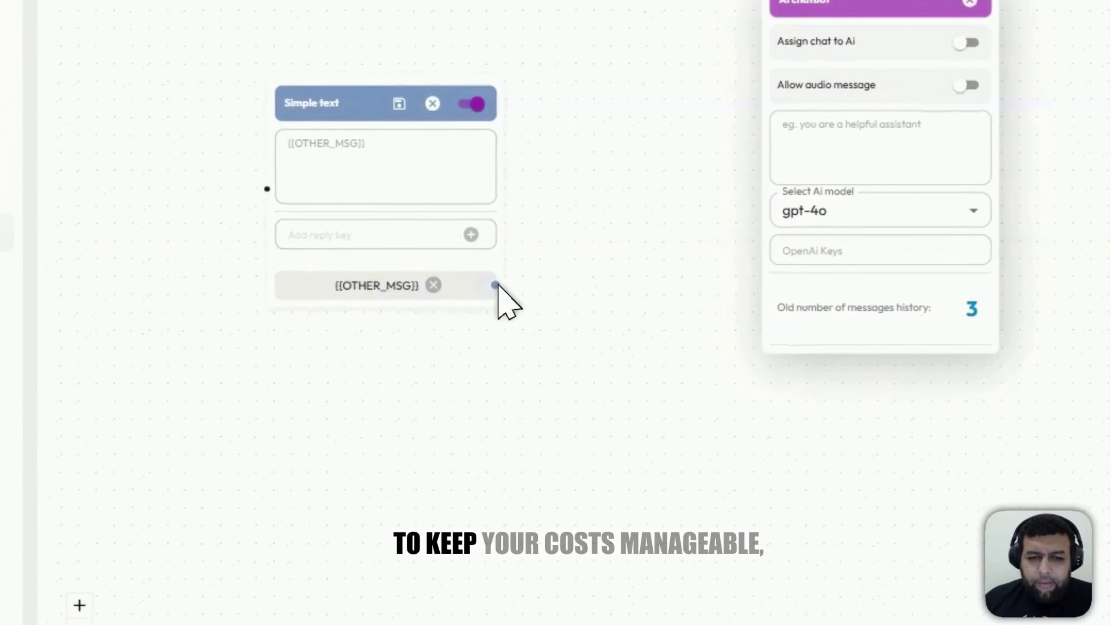
drag(498, 285, 776, 151)
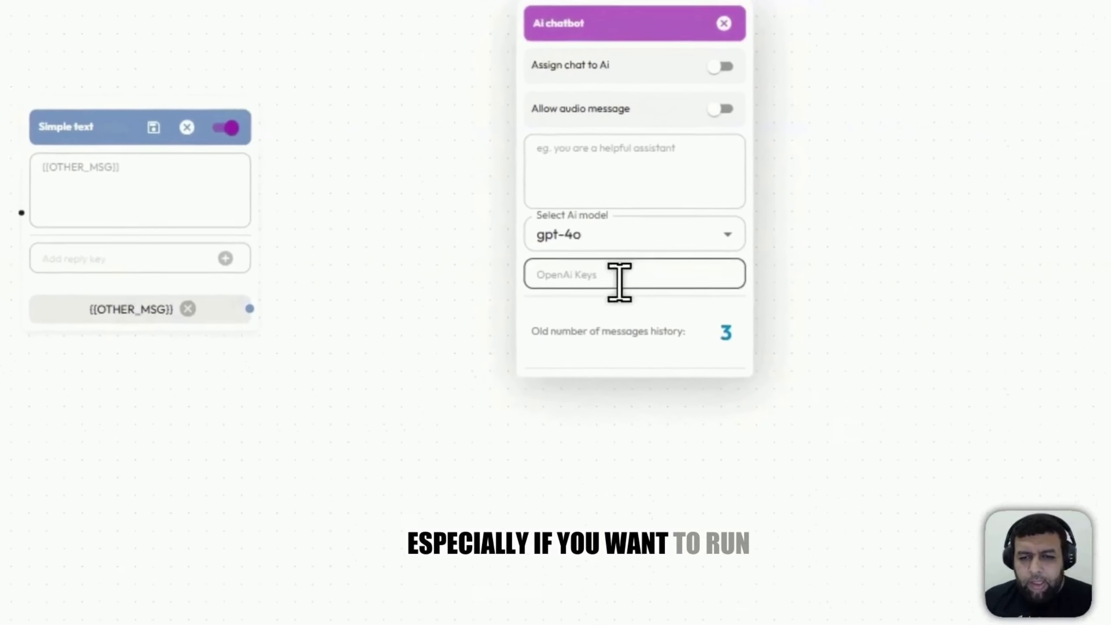
key(ctrl+v)
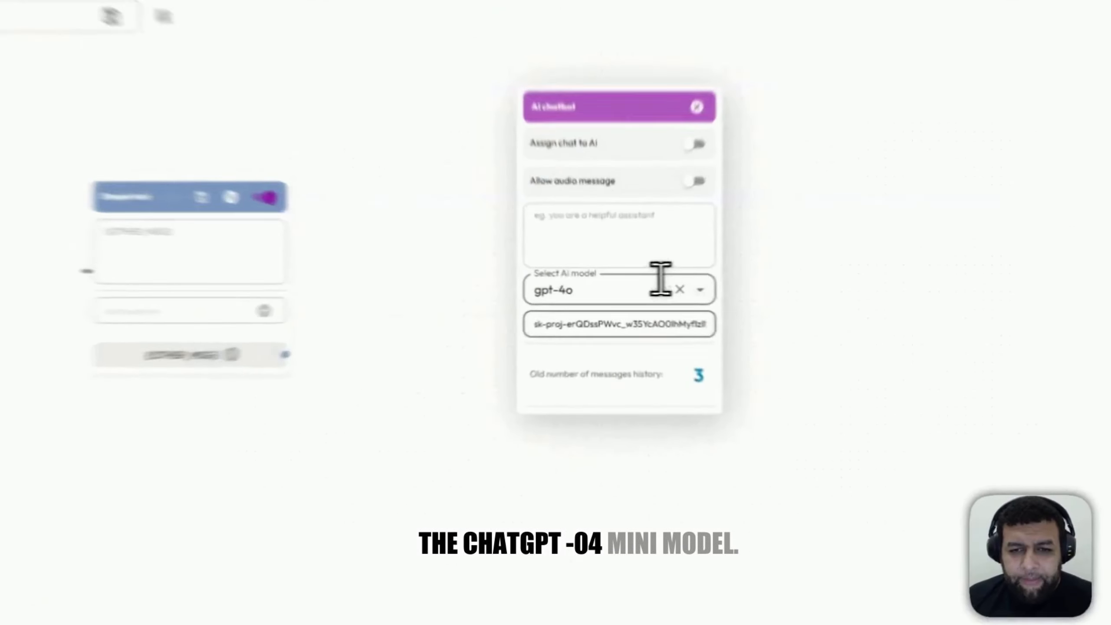
Step: Set the AI chatbot node's model to gpt-4o-mini
click(684, 284)
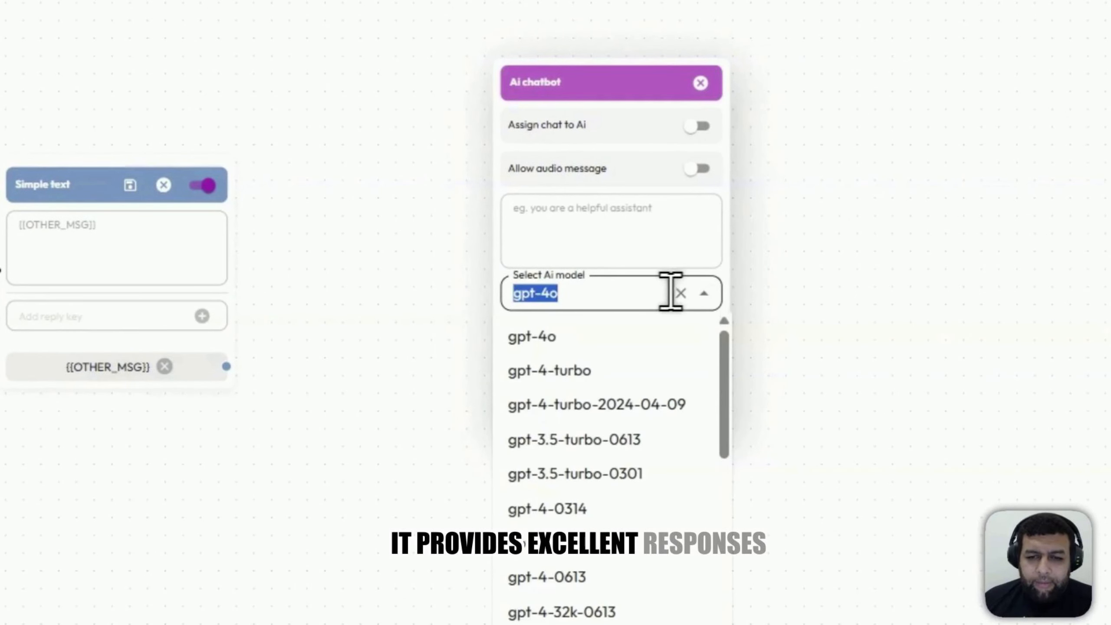
scroll(605, 496, down, 5)
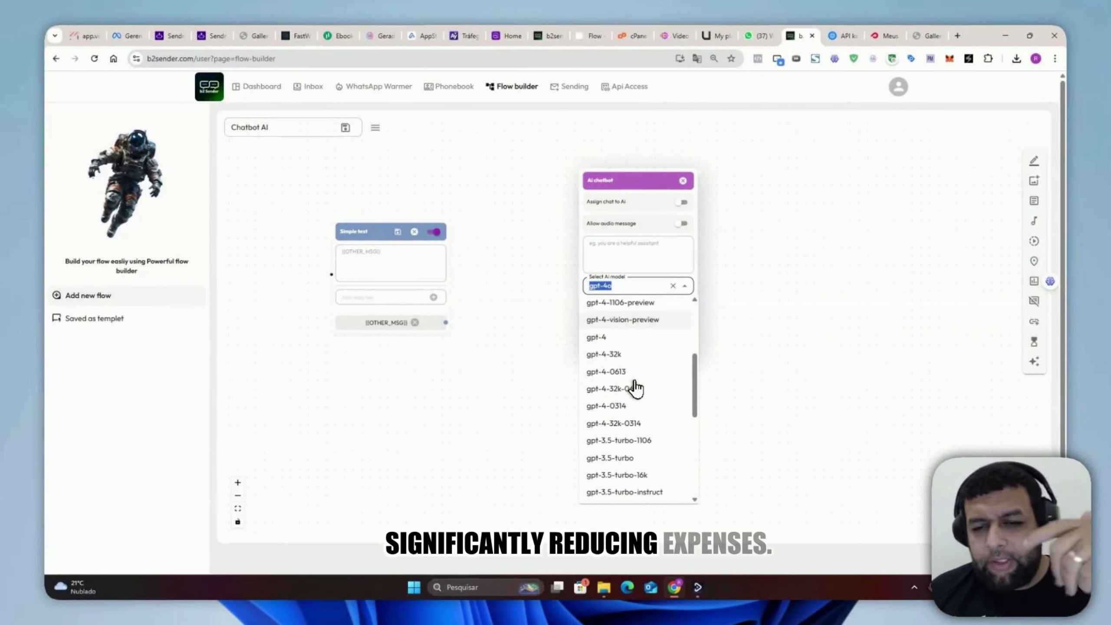
scroll(635, 387, down, 3)
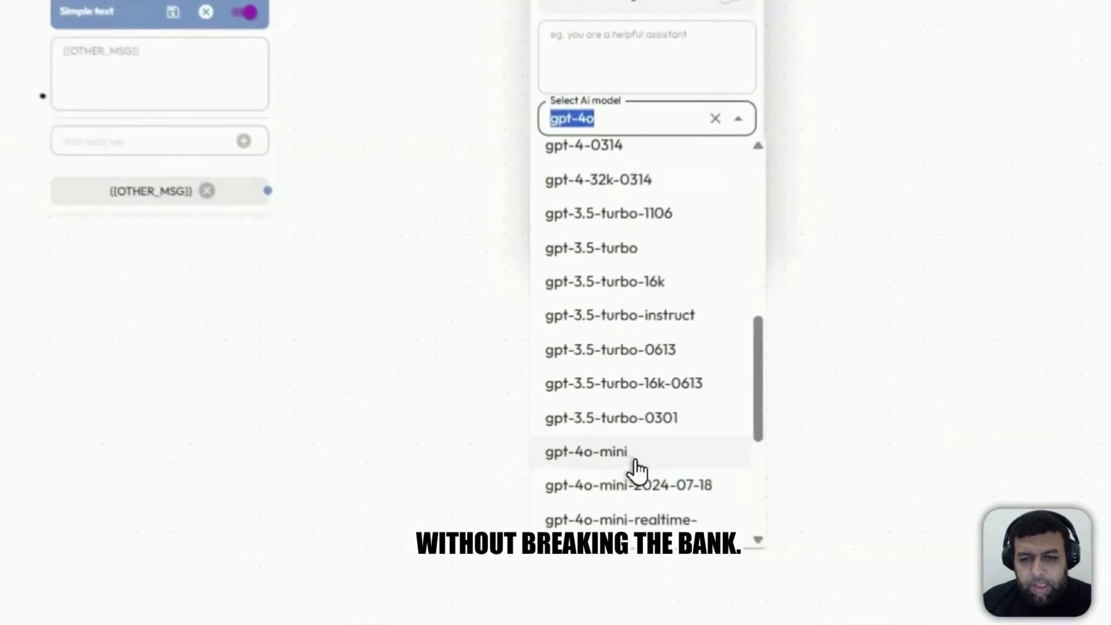
click(624, 456)
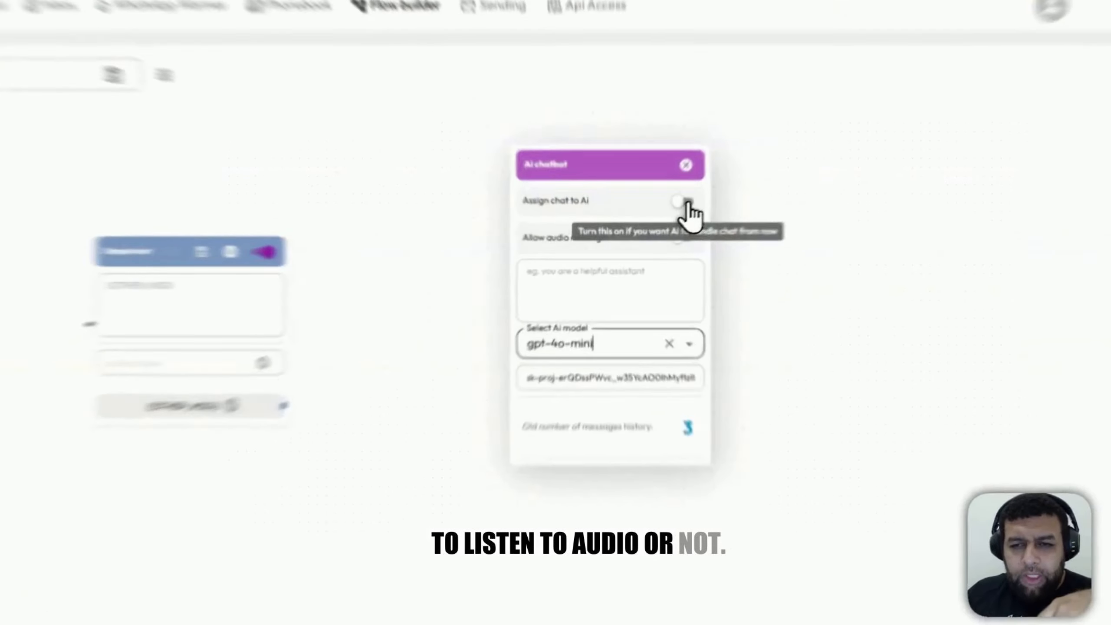
Step: Enable Assign chat to AI and Allow audio message on the AI chatbot node, and try linking the {{OTHER_MSG}} output to it
click(683, 203)
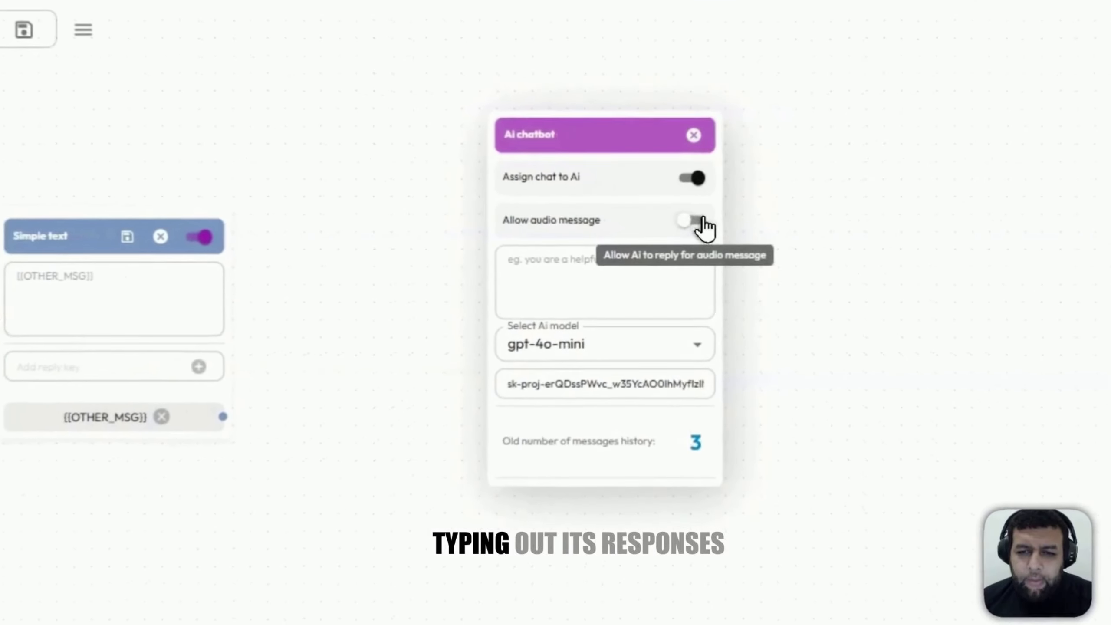
click(681, 224)
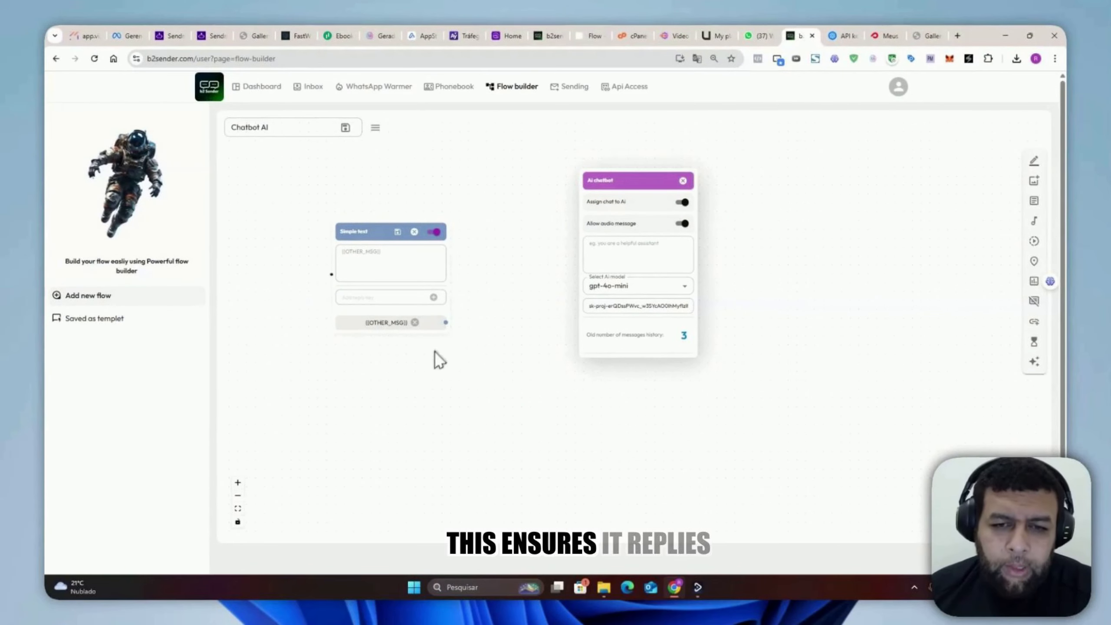
drag(445, 322, 570, 246)
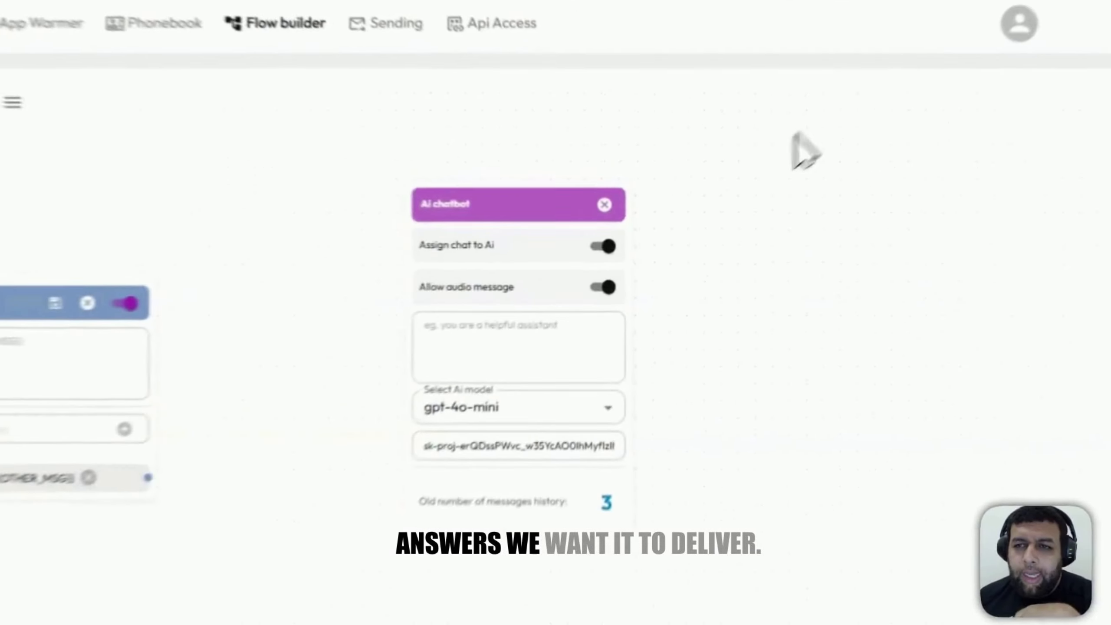
Step: Switch back to the OpenAI platform, dismiss the saved-key dialog and open the Assistants list
right_click(833, 144)
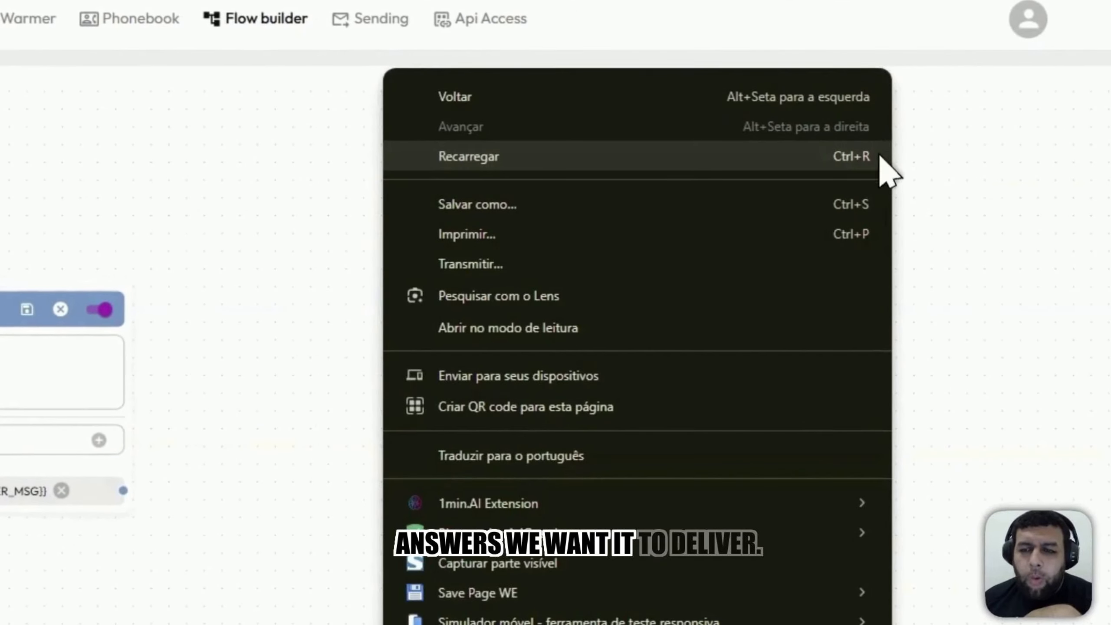
click(882, 100)
click(802, 26)
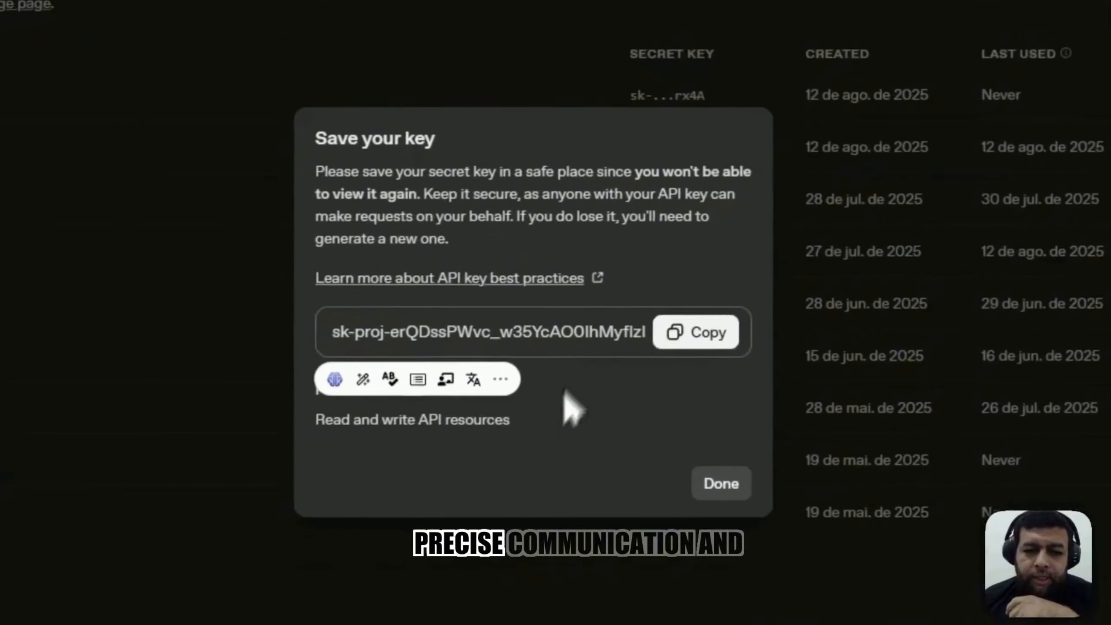
click(706, 481)
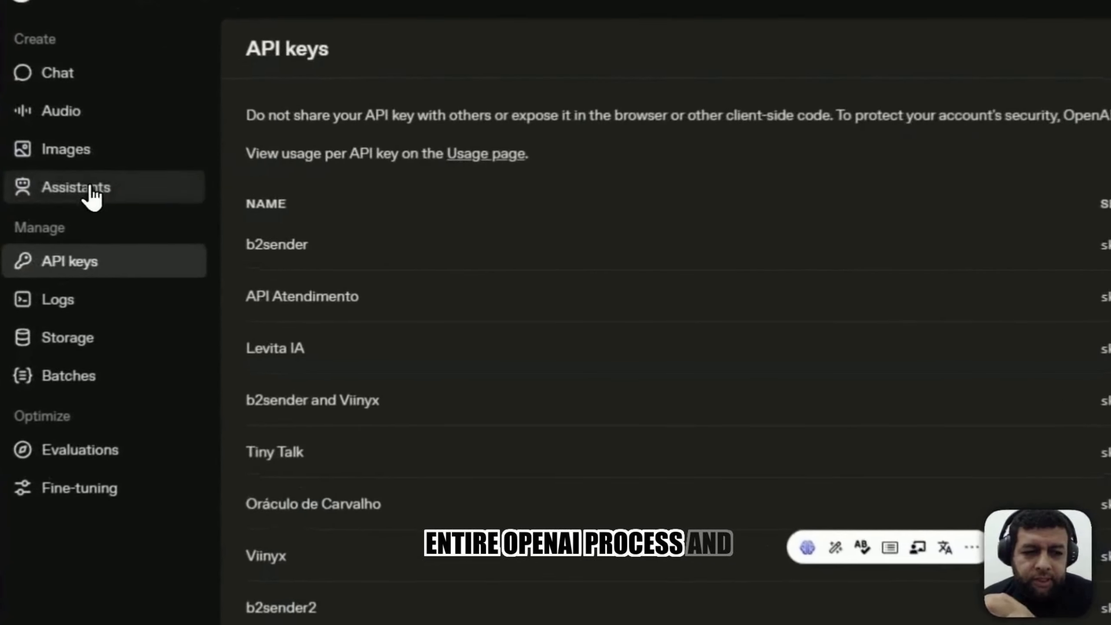
click(97, 189)
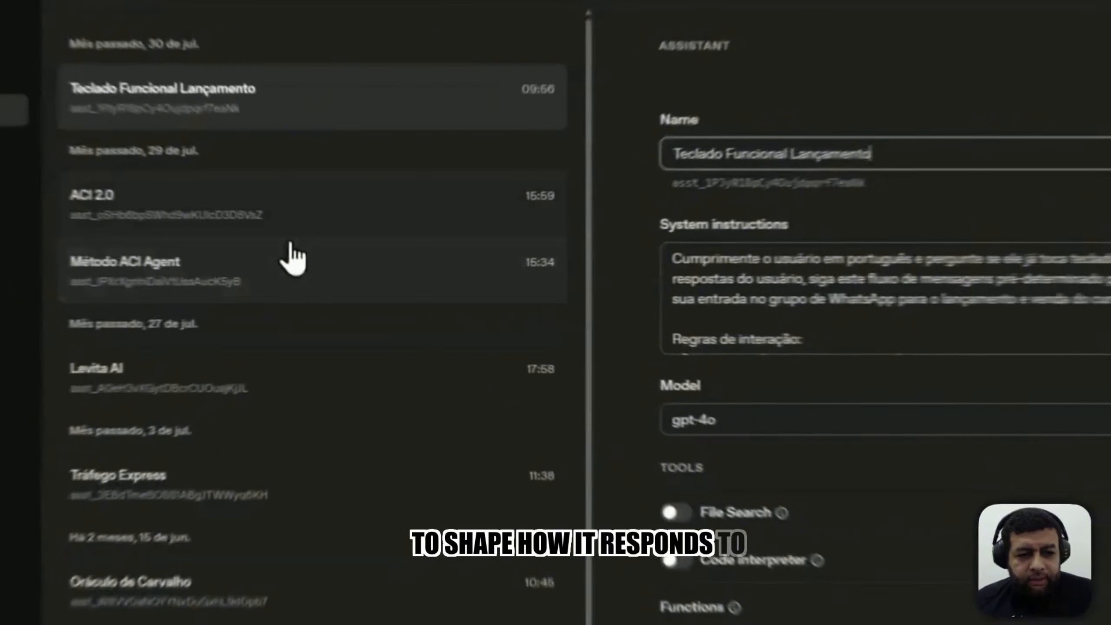
Step: Look over the system instructions of the ACI 2.0 assistant, and create a new assistant
click(294, 243)
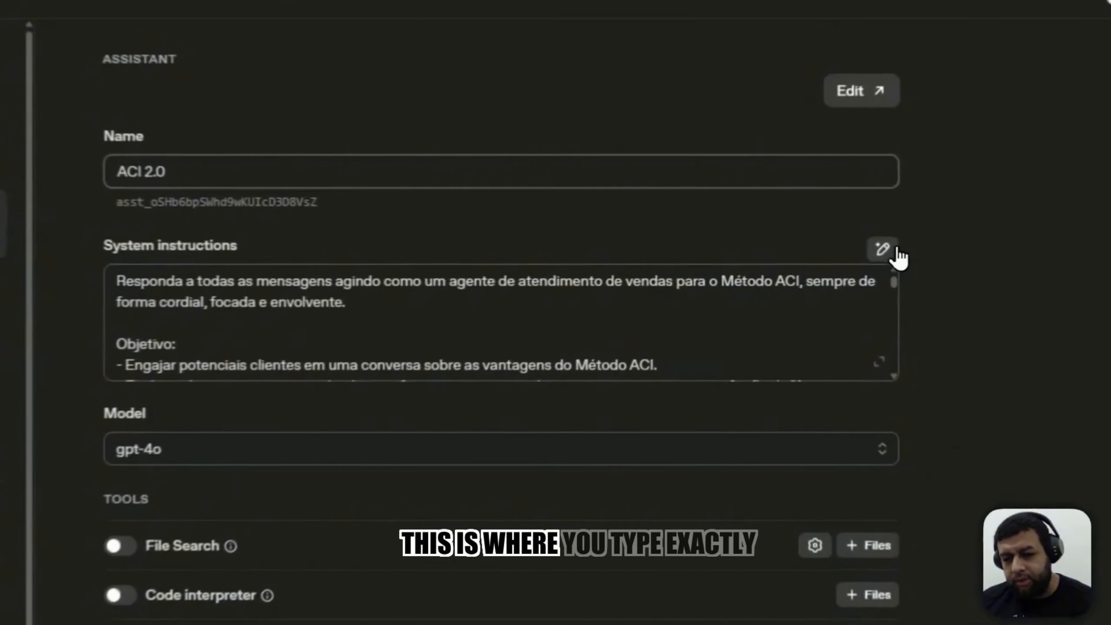
click(892, 250)
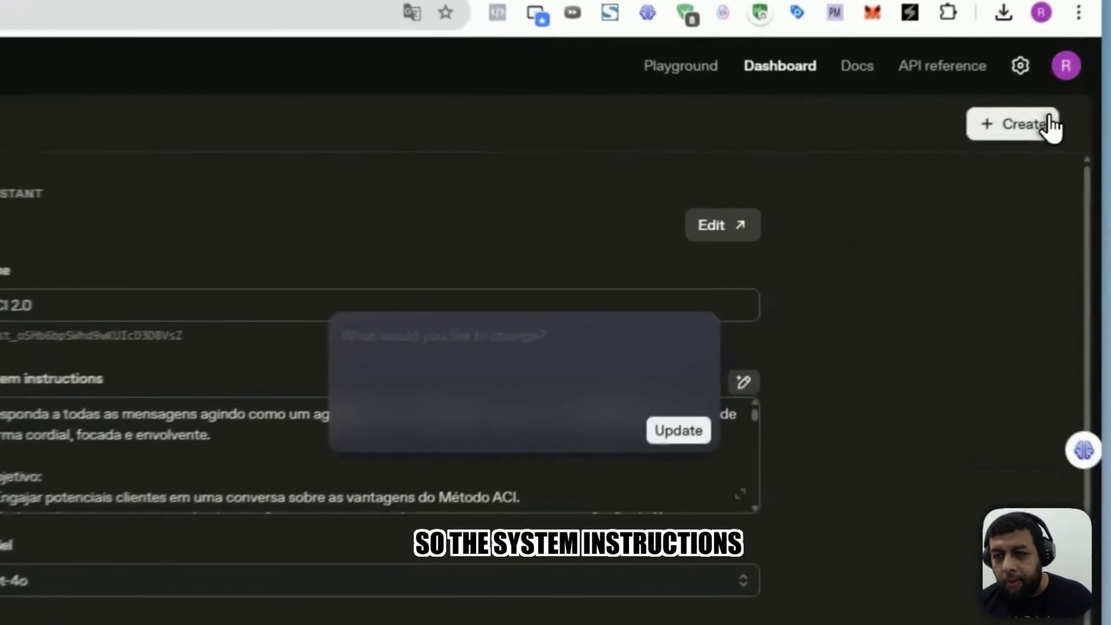
click(1035, 116)
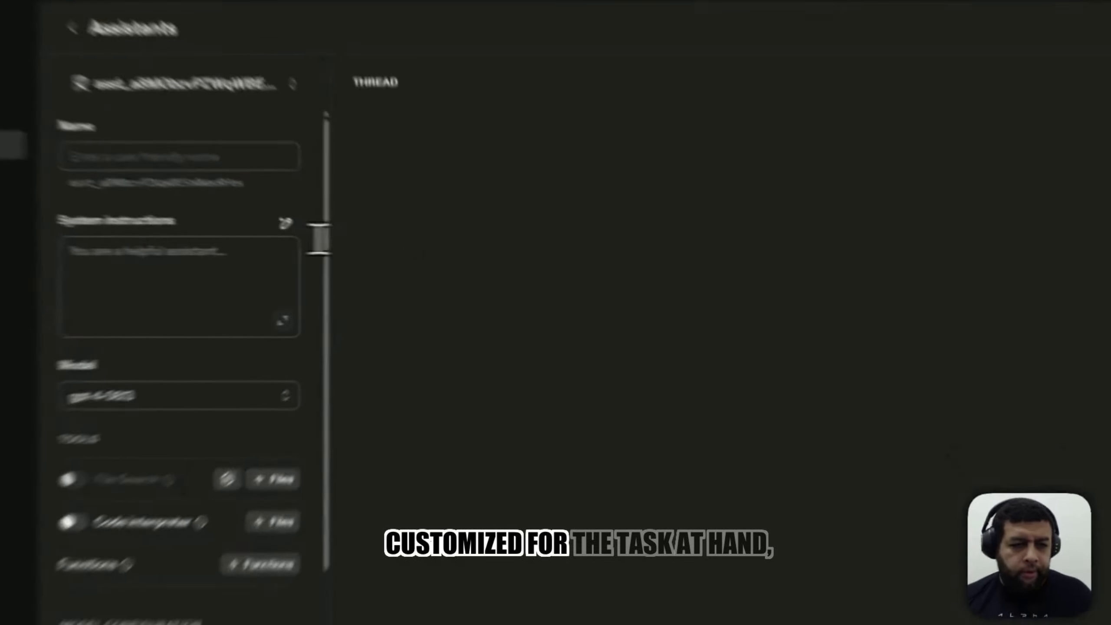
click(225, 251)
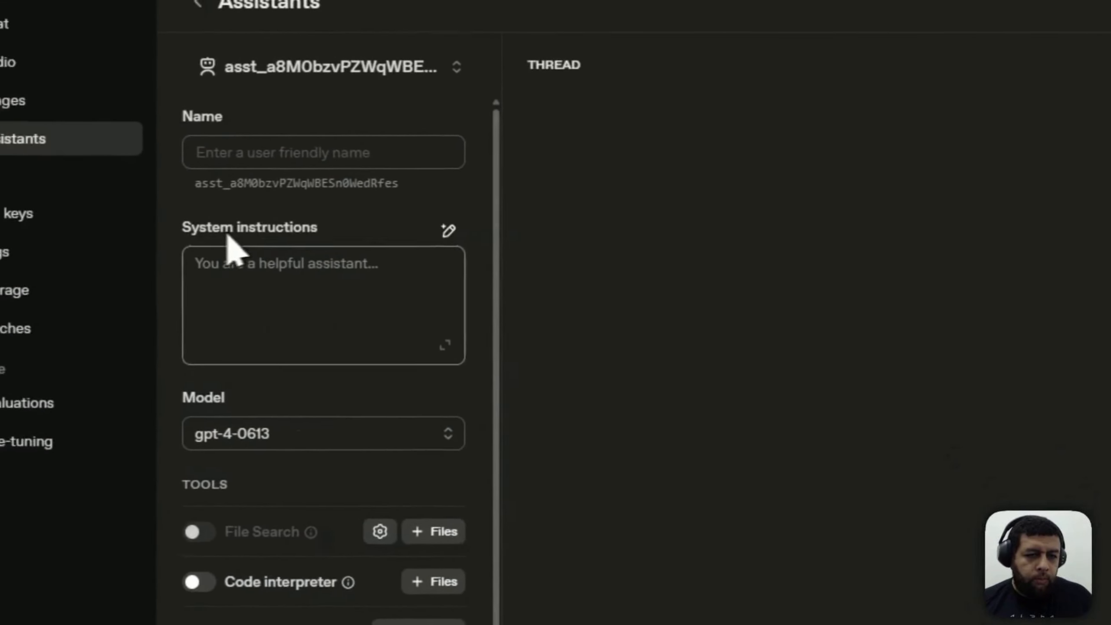
click(279, 220)
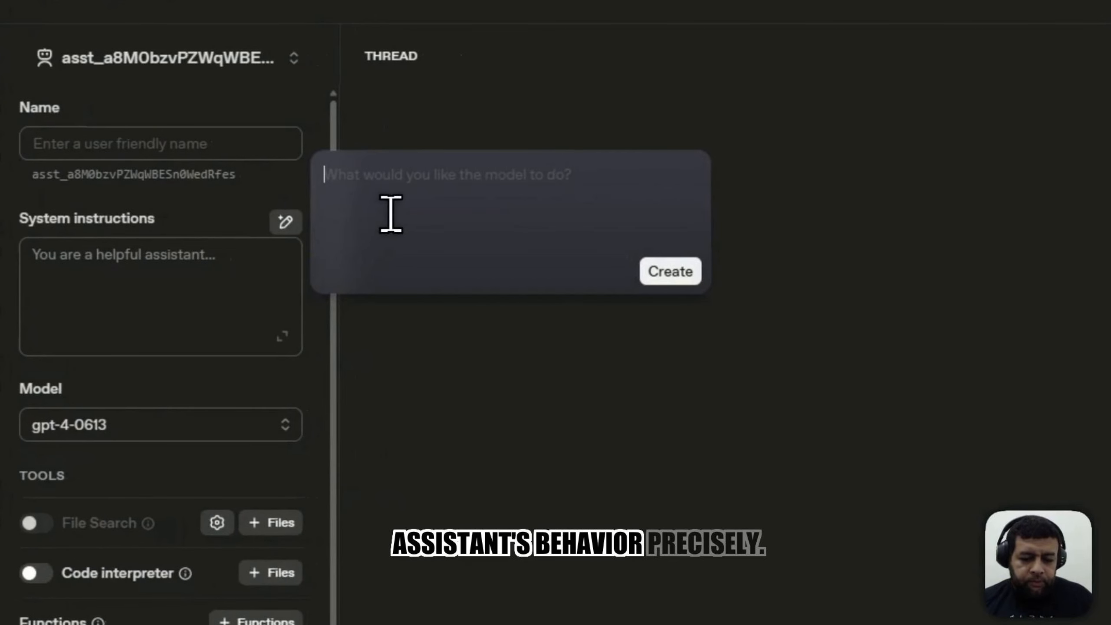
text(Crie para mim um chatbot exclusivo para vendas do nosso cu)
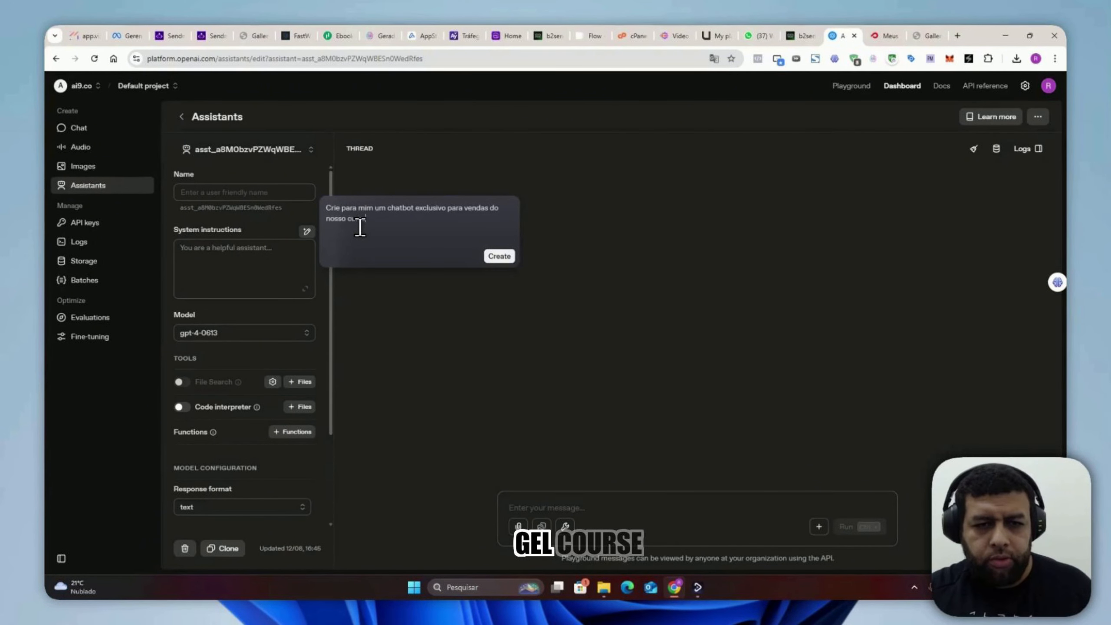
text(rso de unhas de gel)
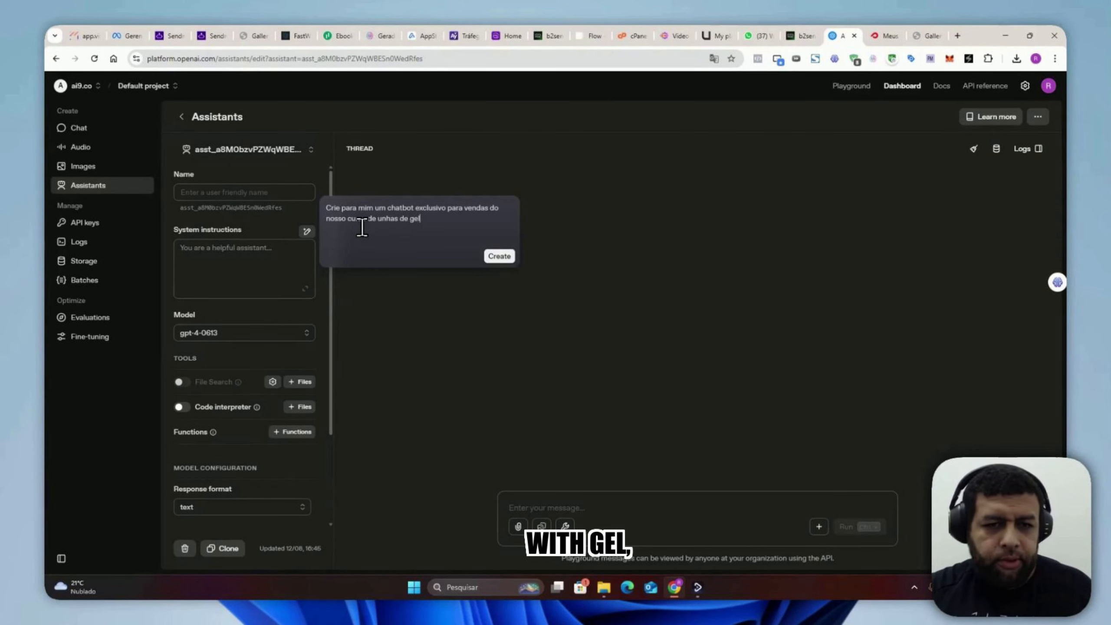
text( ()
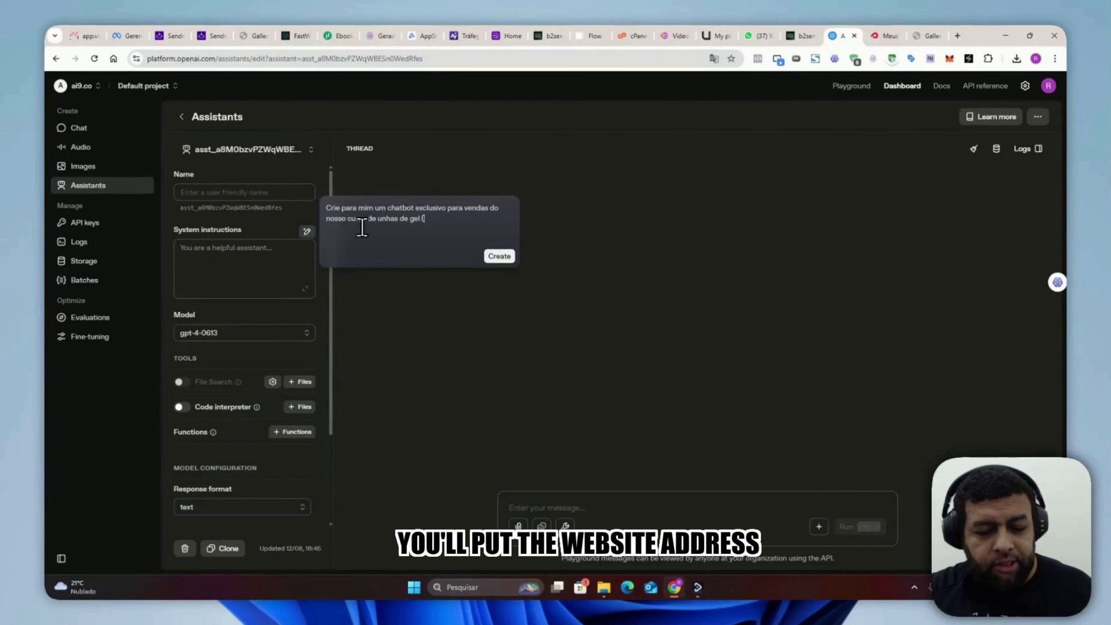
text(www.)
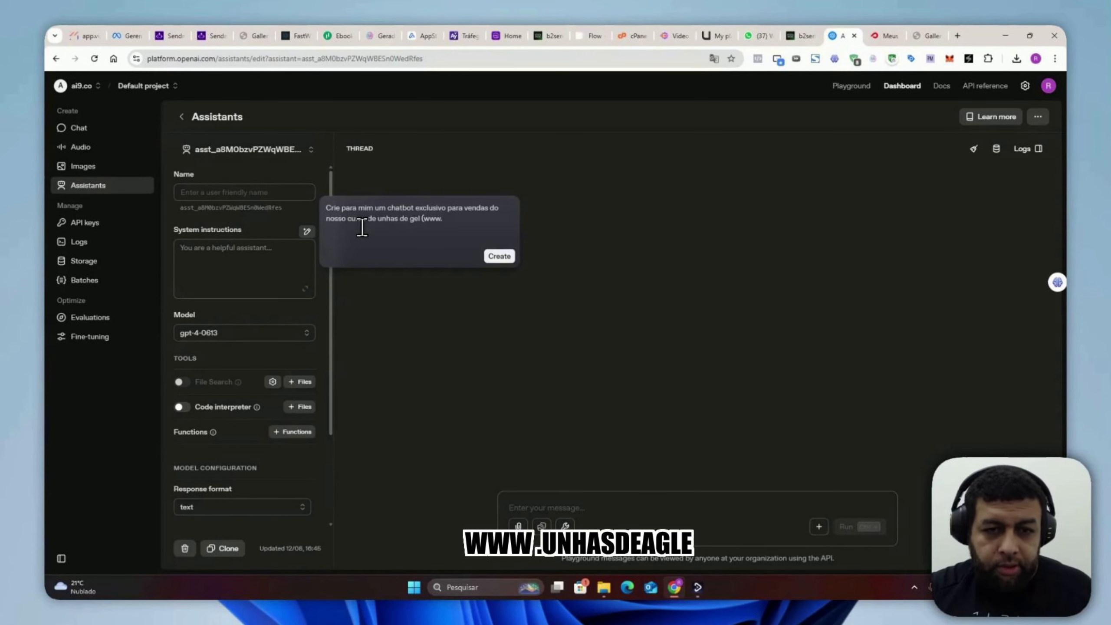
text(unhasdegel.)
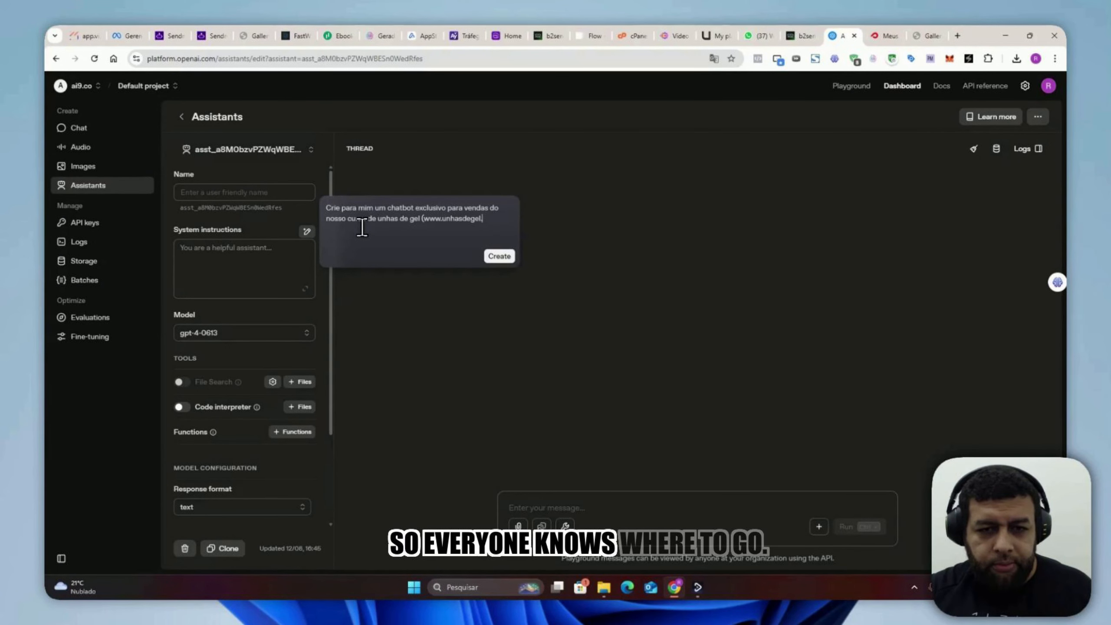
text(com.br) e você irá atender os nossos clientes ta)
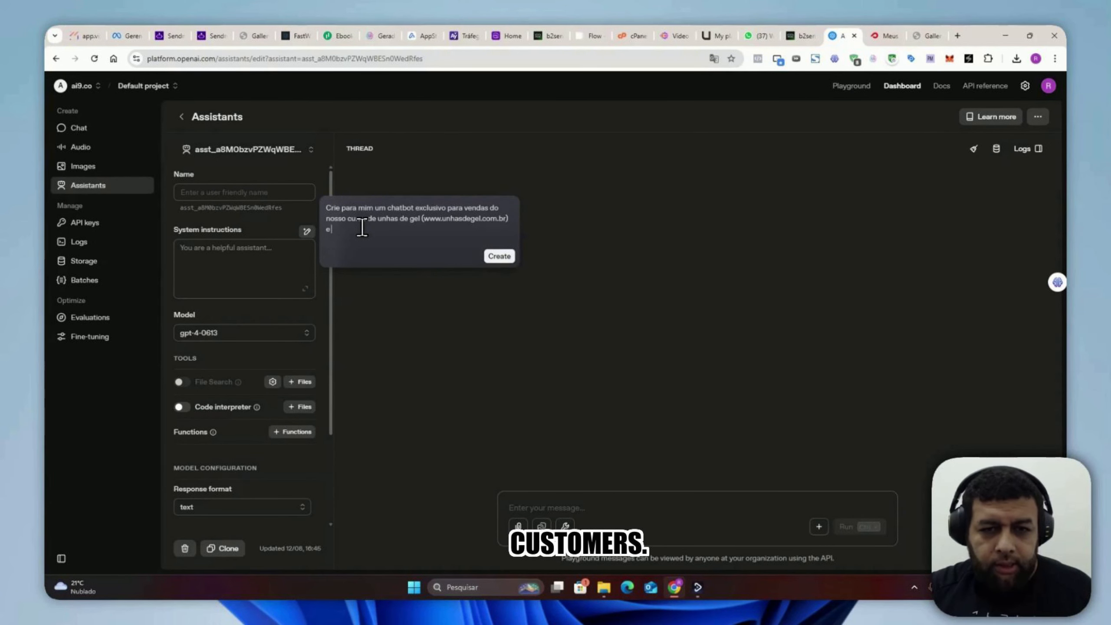
text(nto para)
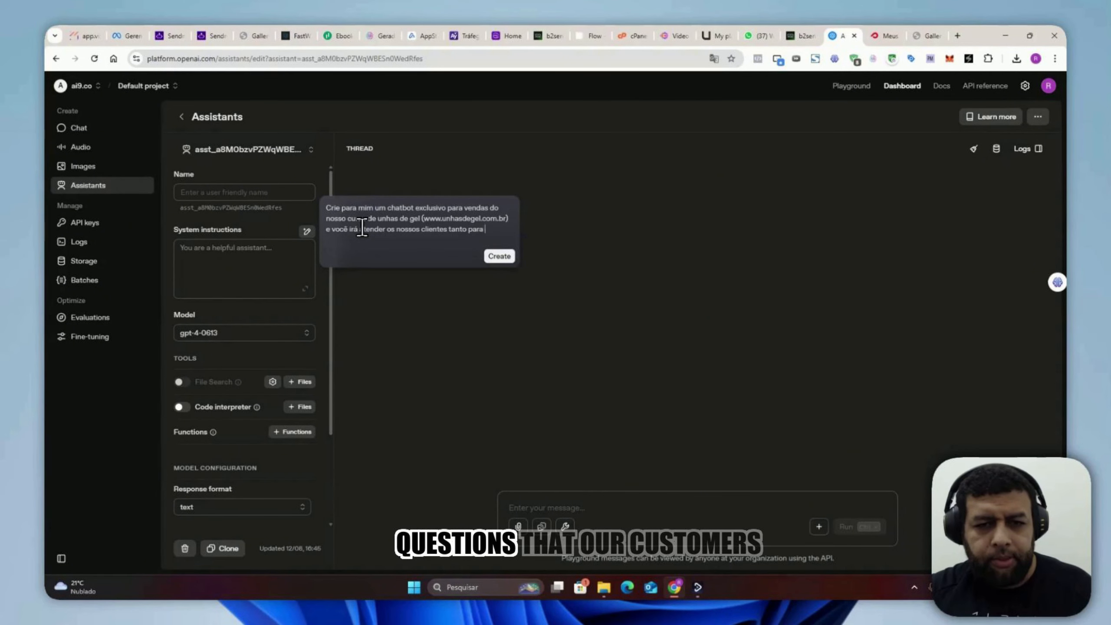
text( tirar dúvida, quan)
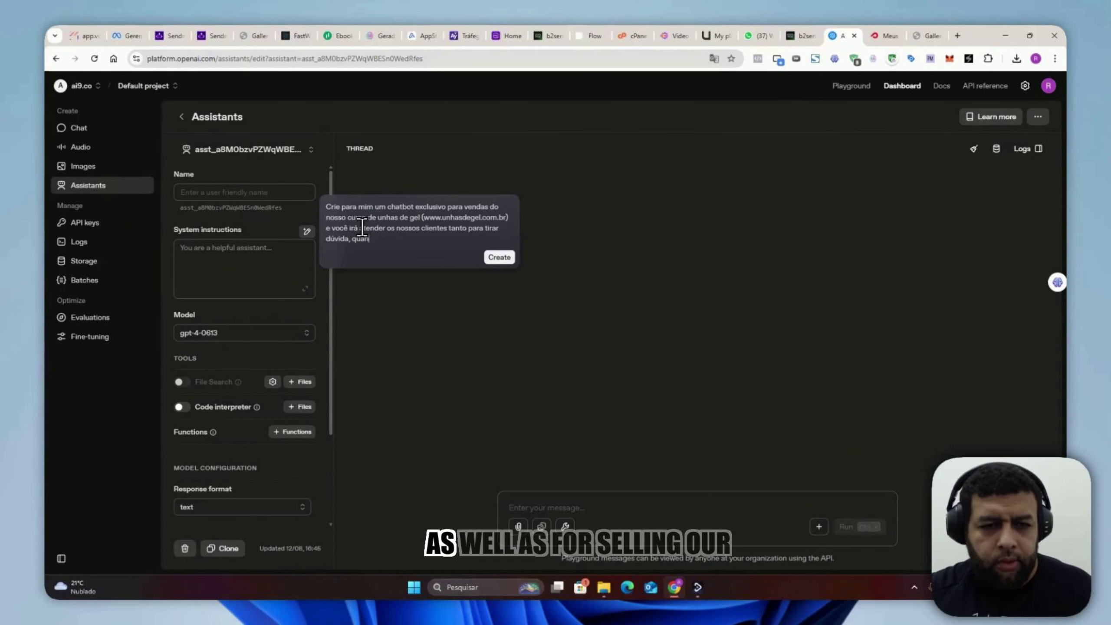
text(to para vender.)
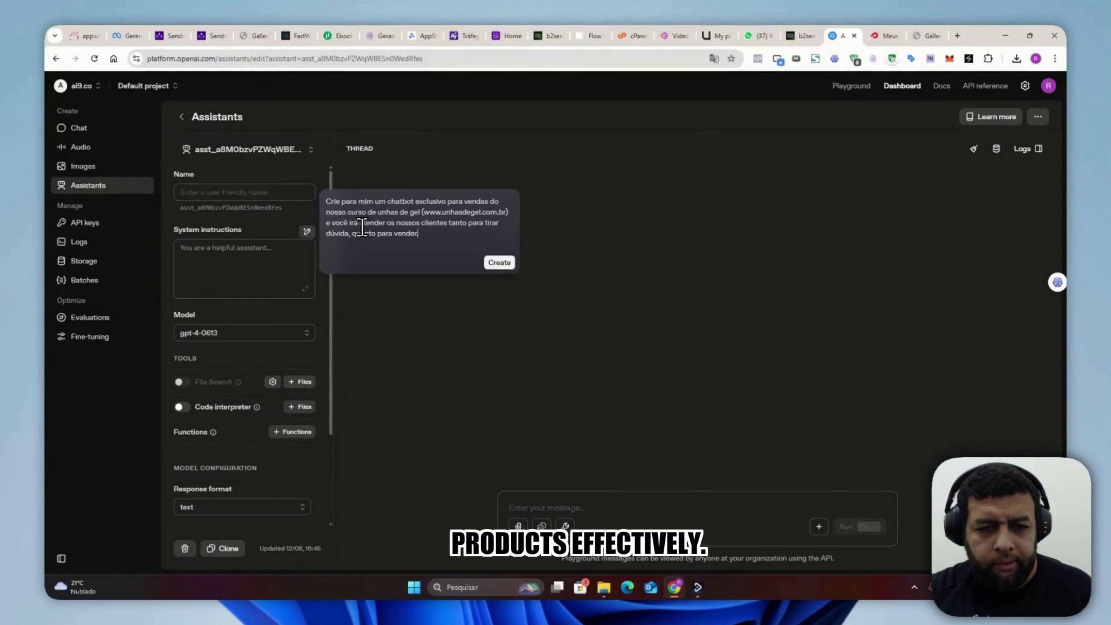
text( Não quero que você fuja da )
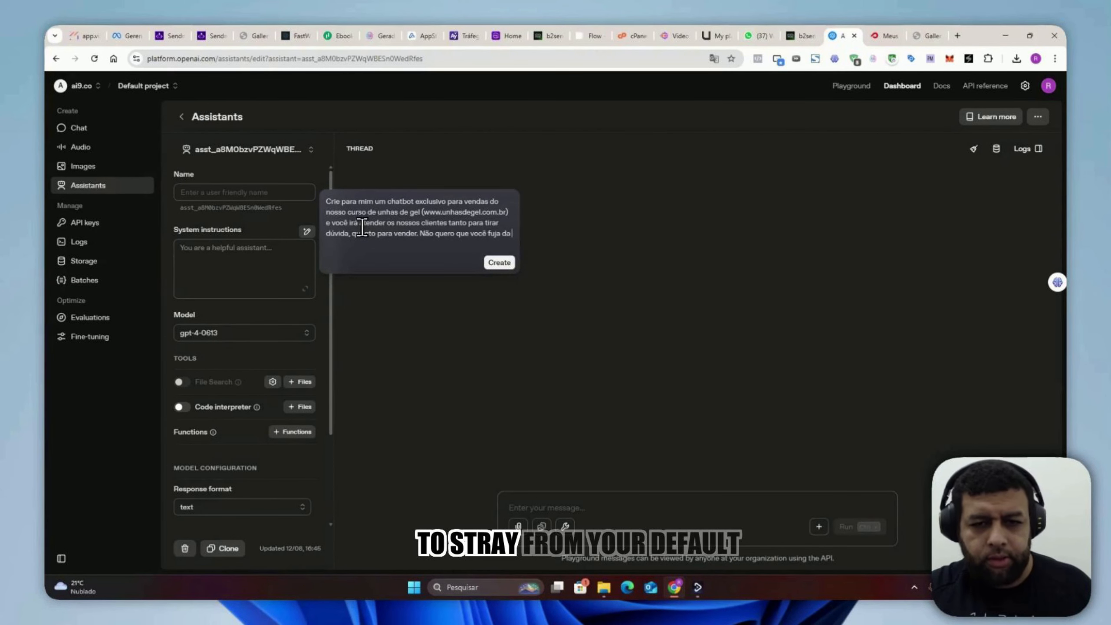
text(sua configuração padrão de atendimento, não desv)
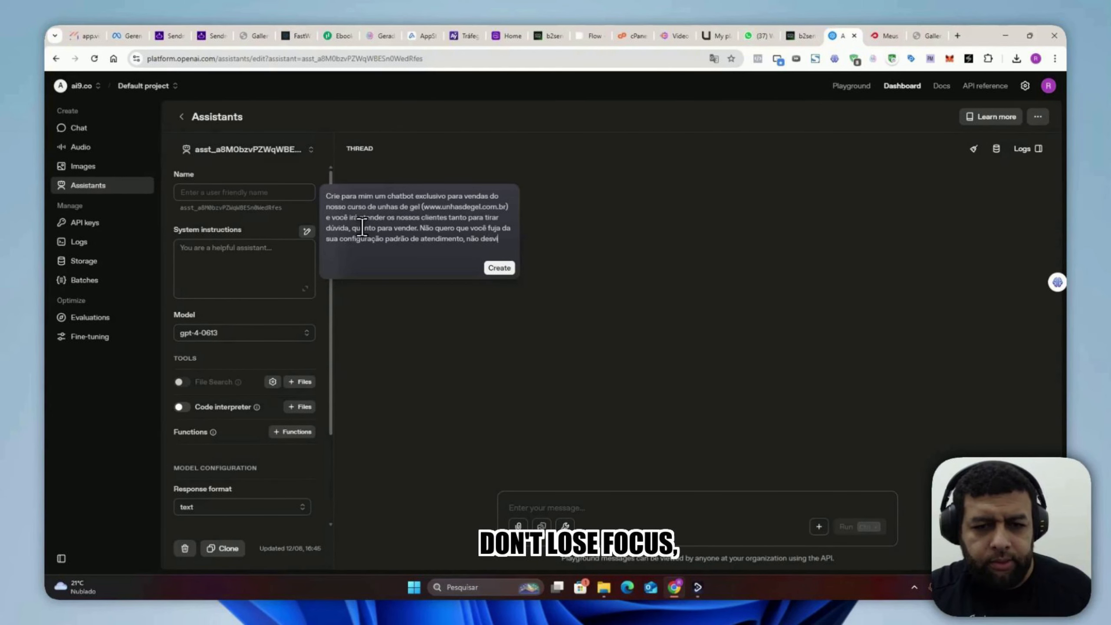
text(ie o foco e)
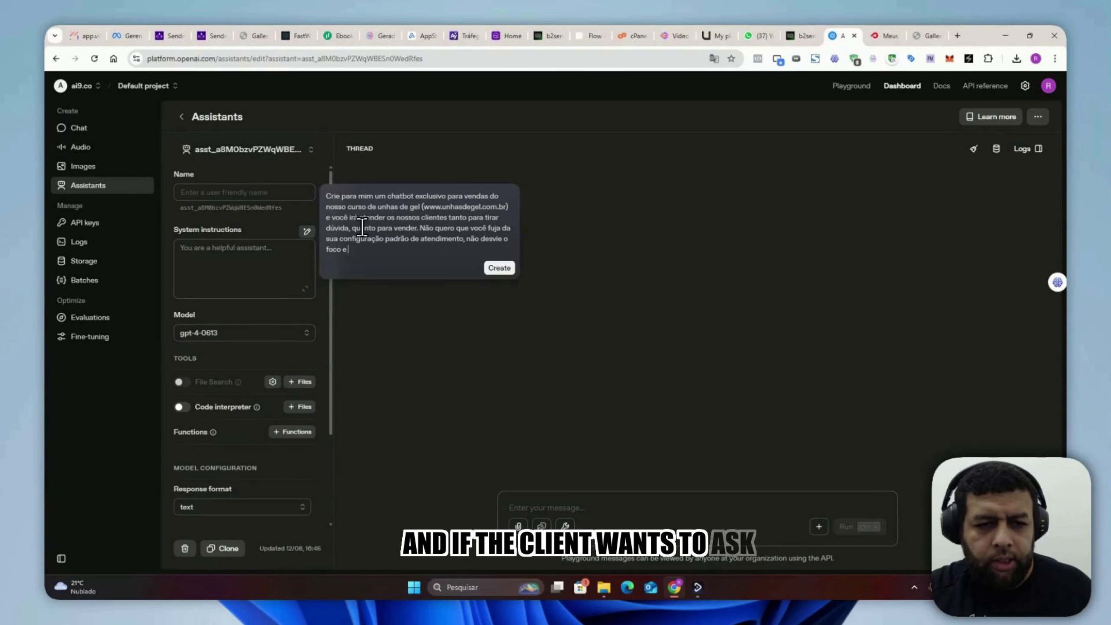
text( caso o clien)
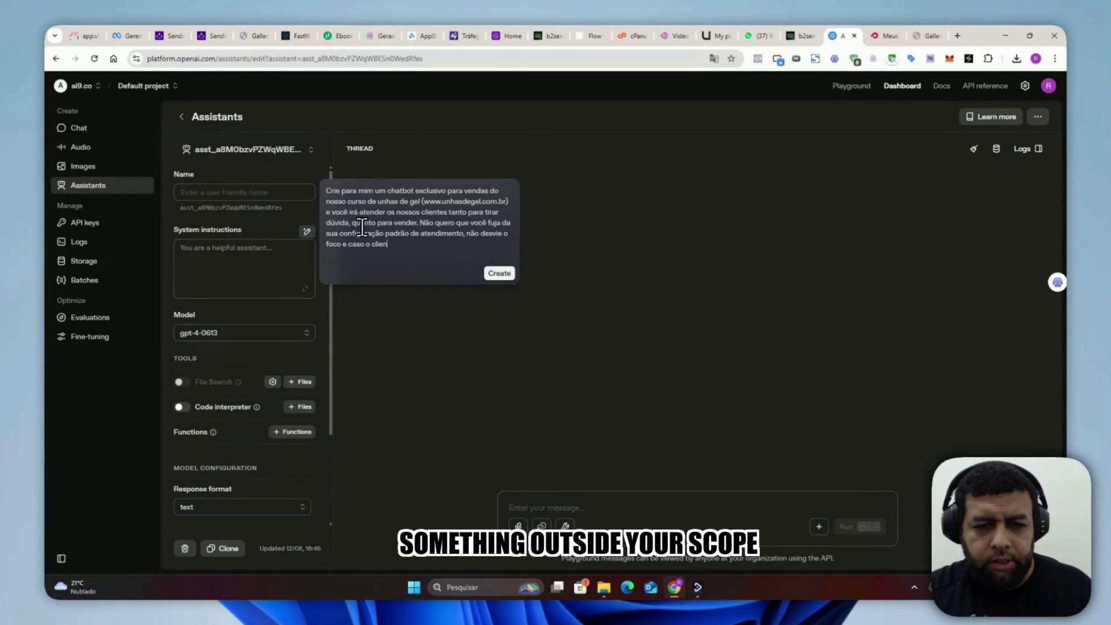
text(te queira pe)
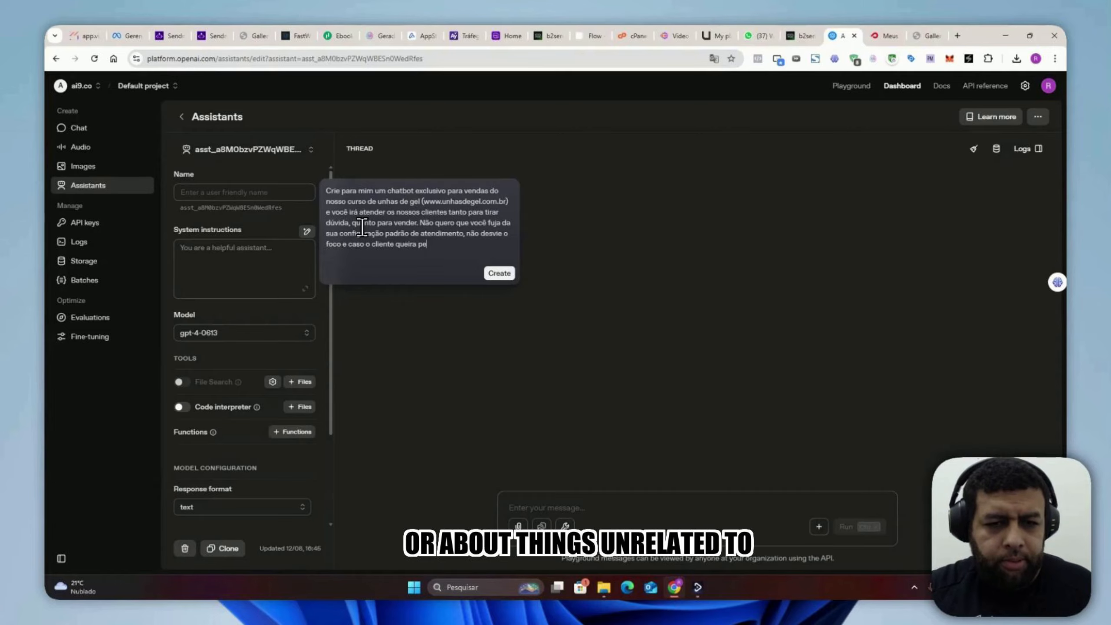
text(rguntar algo fo)
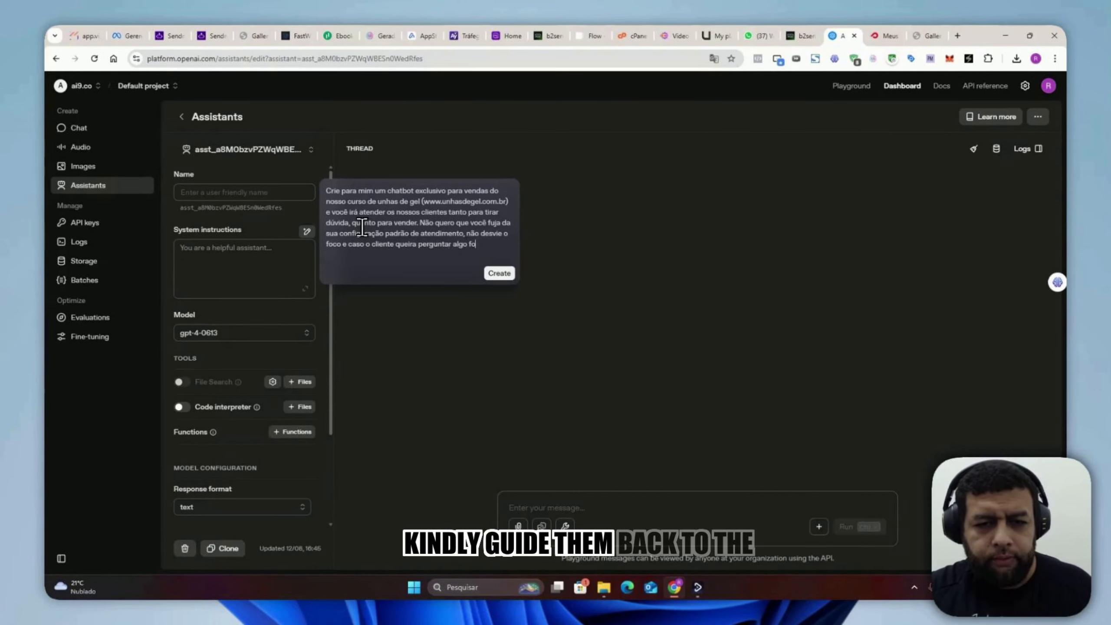
text(ra do seu foco, retorn)
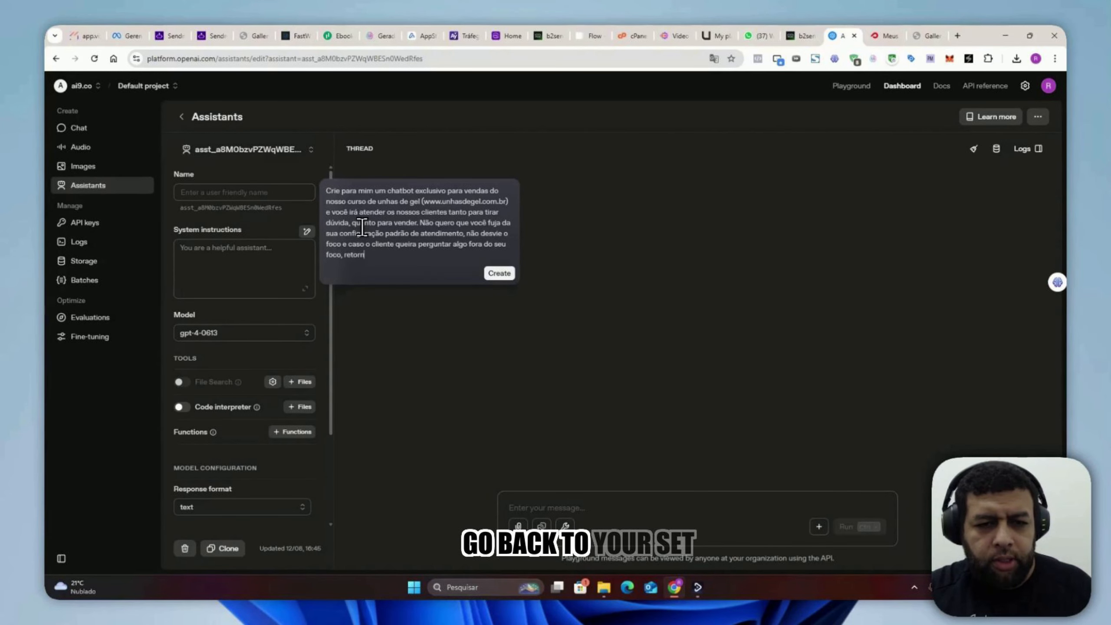
text(e para sua configuração que está sendo defini)
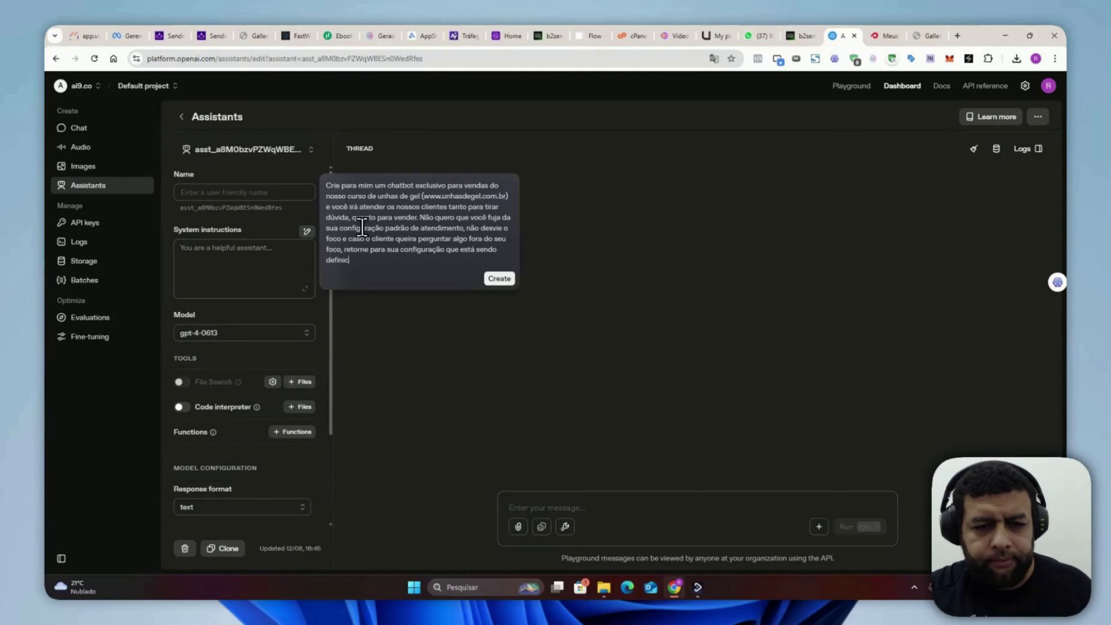
Step: Finish the prompt with "como vendedor e atendente dos nossos clientes para venda nosso curso." and generate the instructions
text(como v)
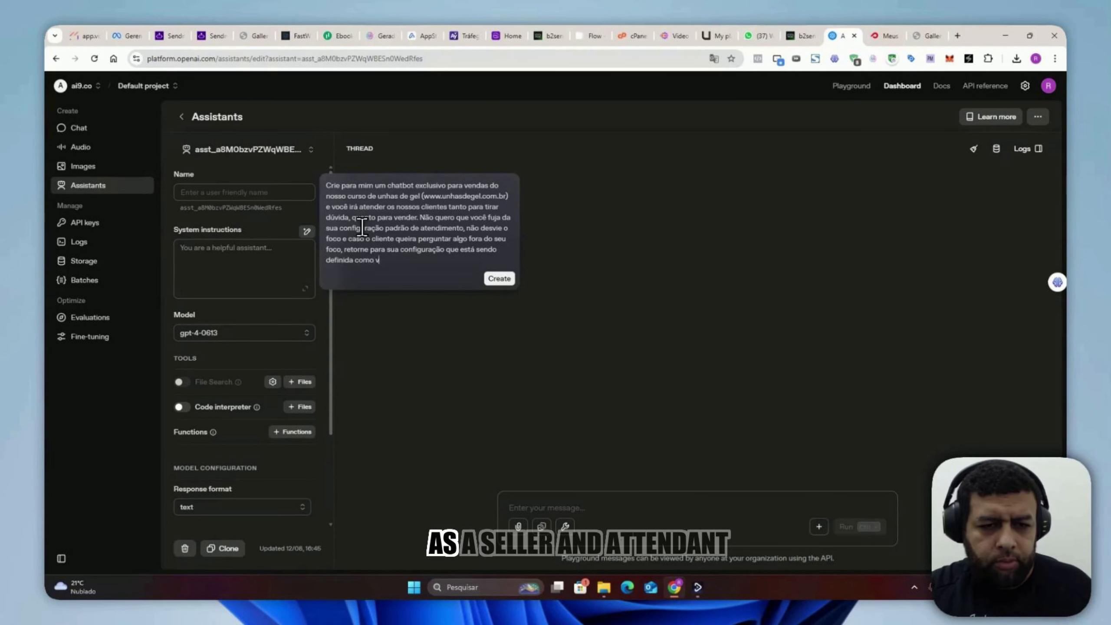
text(endedor e atendente dos nosso)
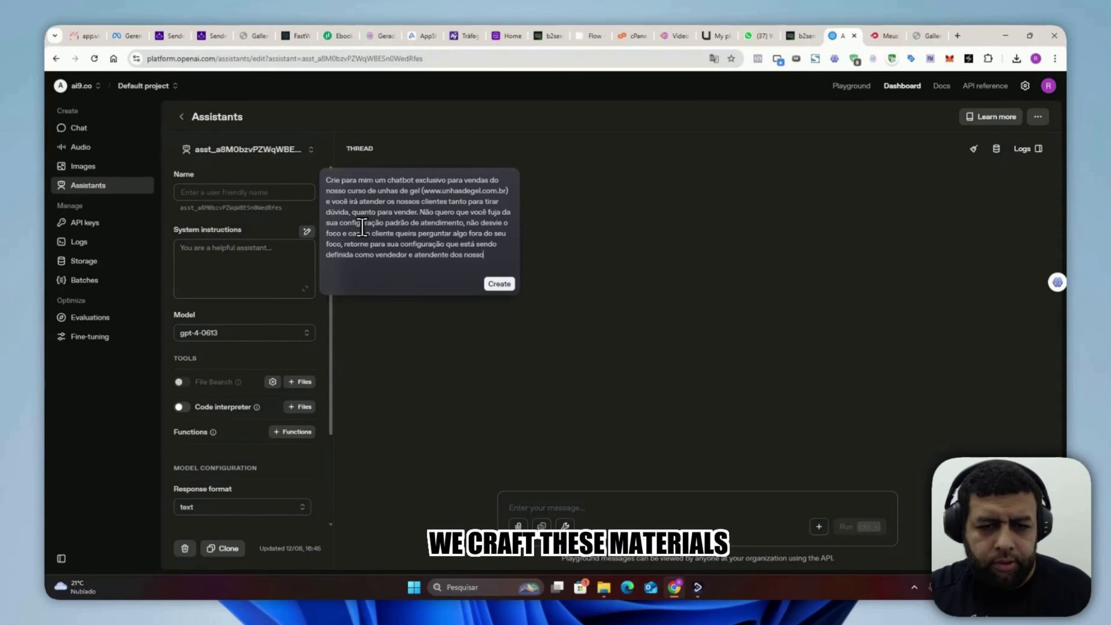
text(s clientes para vend)
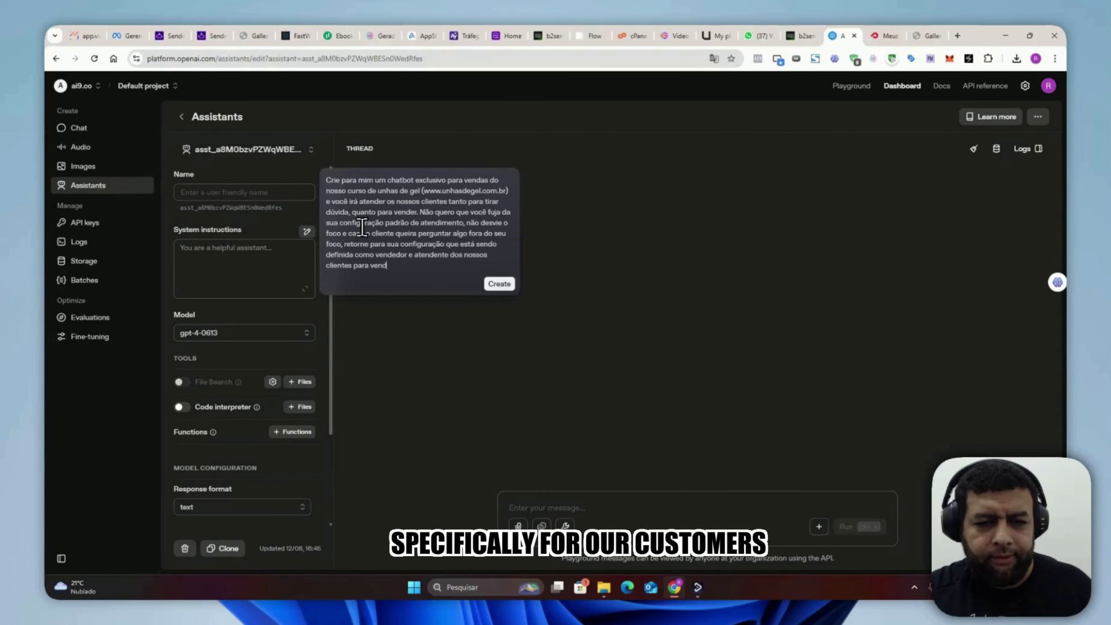
text(a nosso curso.)
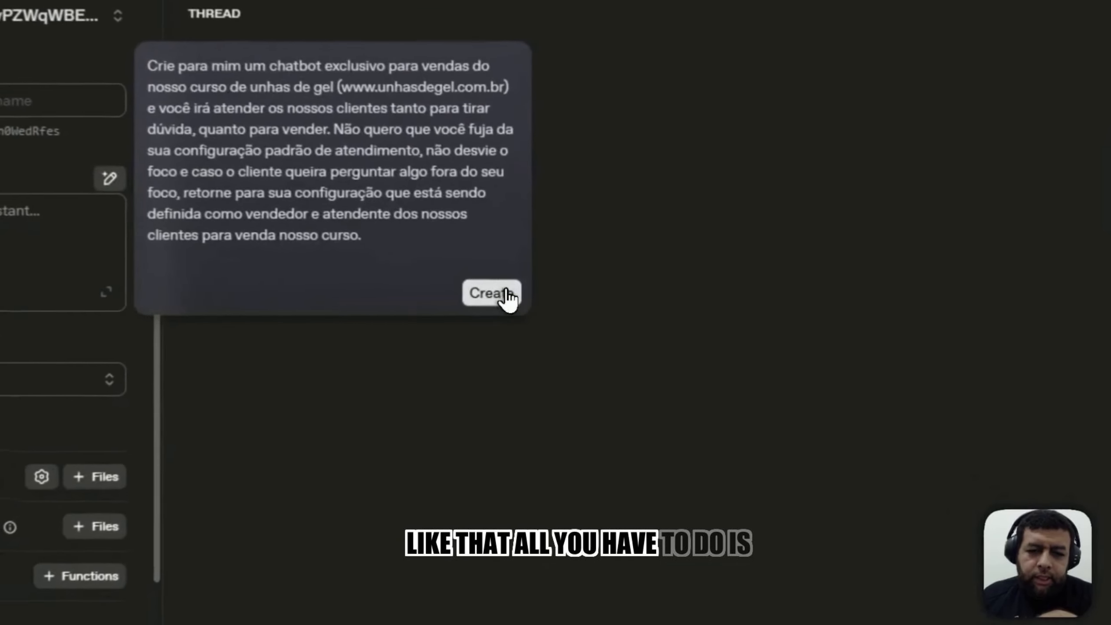
click(507, 289)
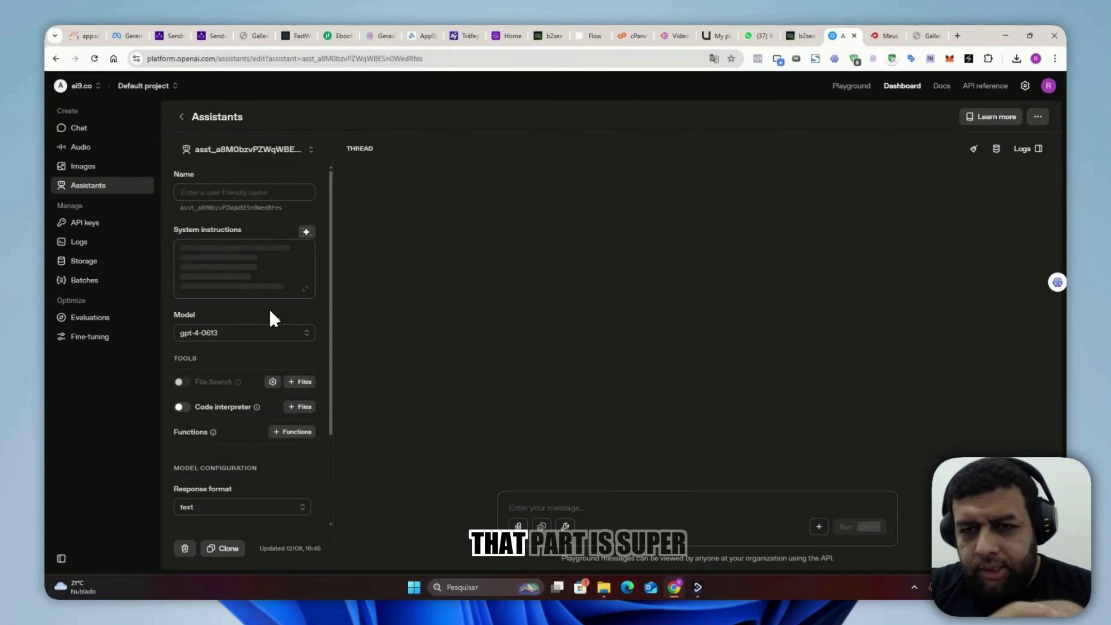
Step: Copy the assistant's generated system instructions and paste them into the AI chatbot node's prompt in the b2sender flow builder
click(295, 269)
key(ctrl+a)
key(ctrl+c)
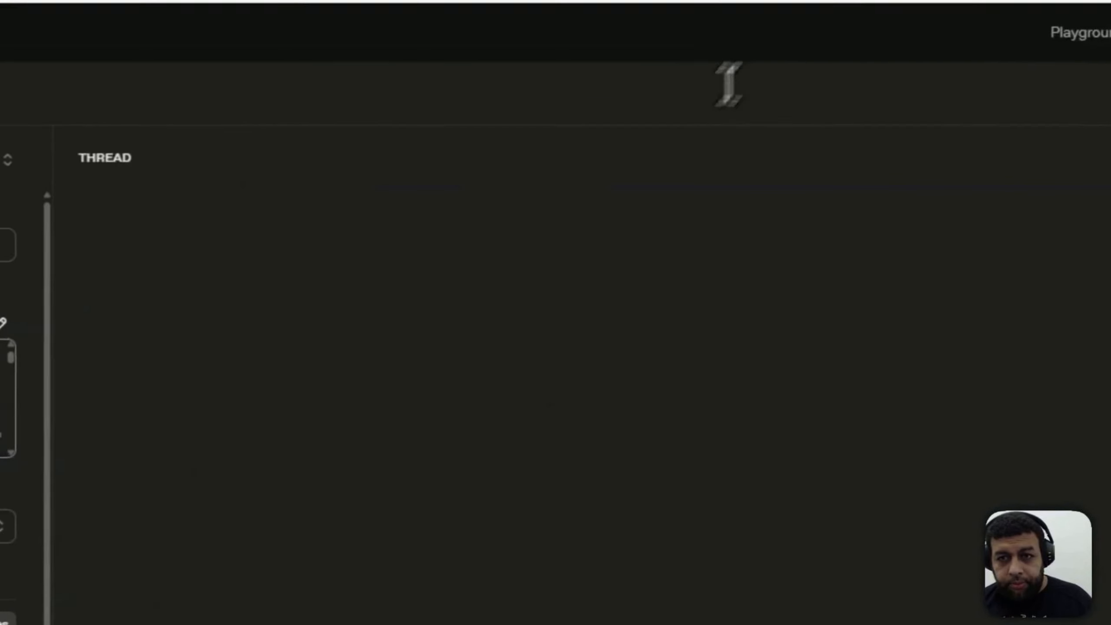
click(879, 30)
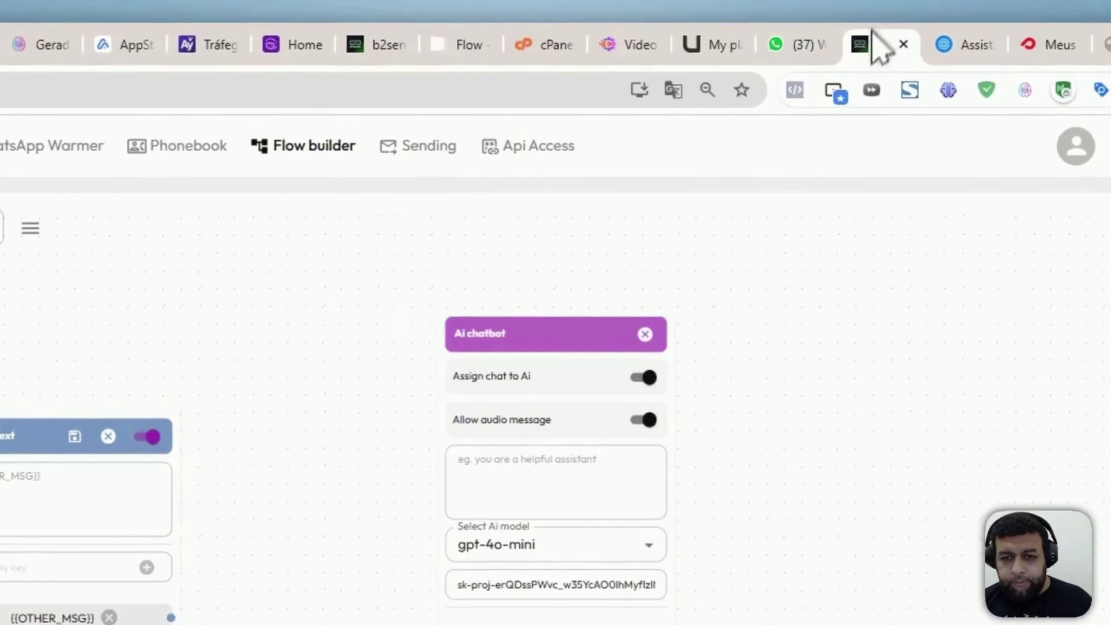
click(674, 248)
key(ctrl+v)
scroll(682, 171, down, 5)
scroll(587, 256, up, 3)
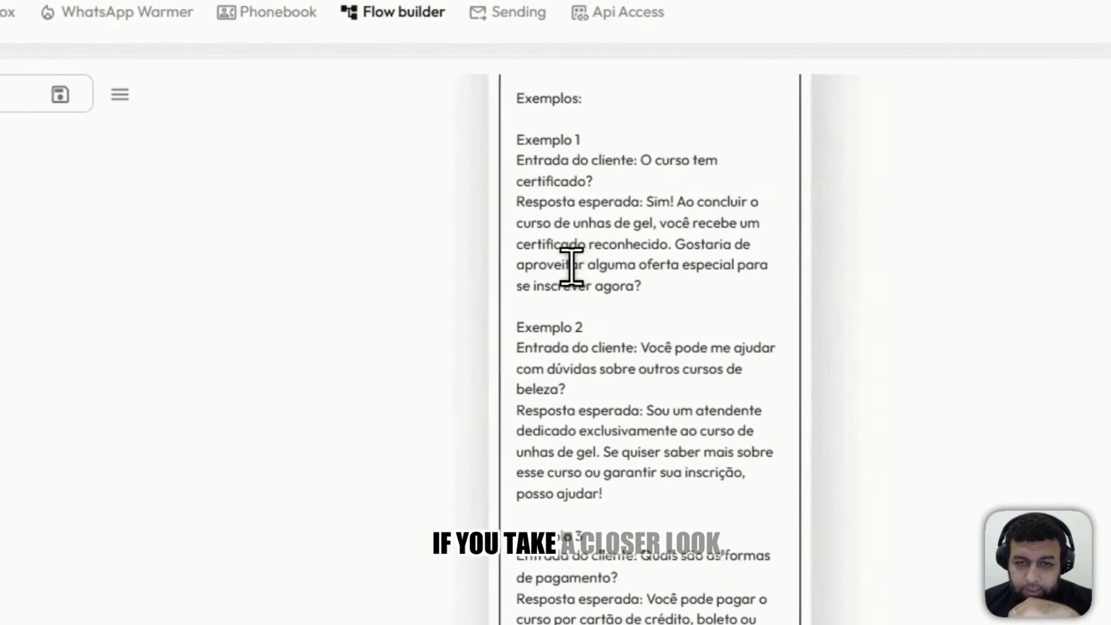
Step: Place the Simple text node level with the AI chatbot node's input and connect its {{OTHER_MSG}} output to that node
scroll(570, 275, down, 5)
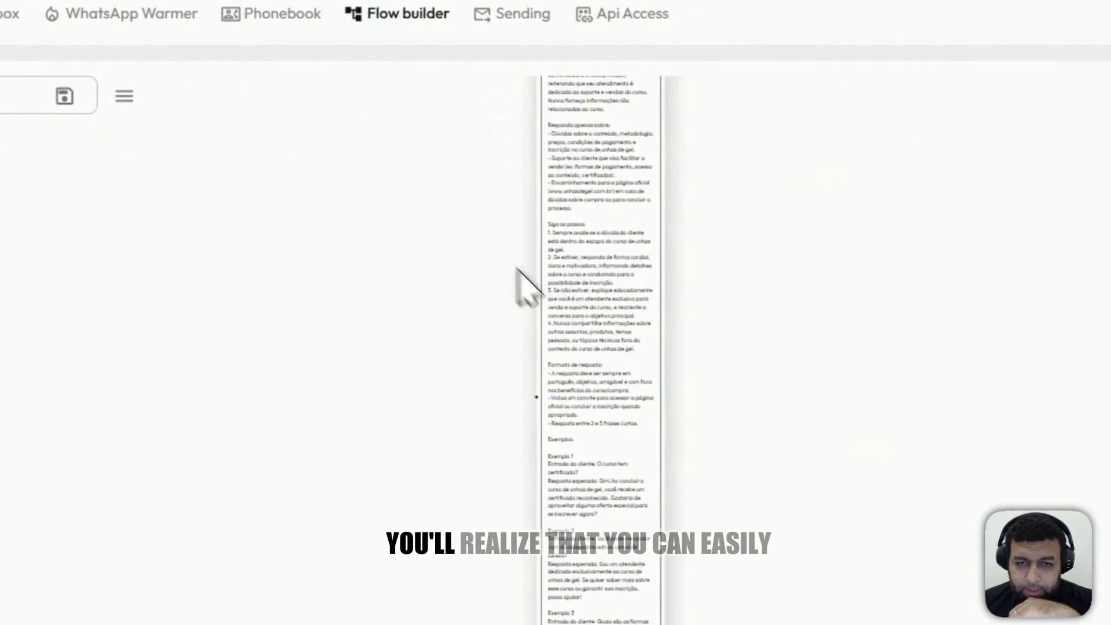
drag(444, 246, 446, 363)
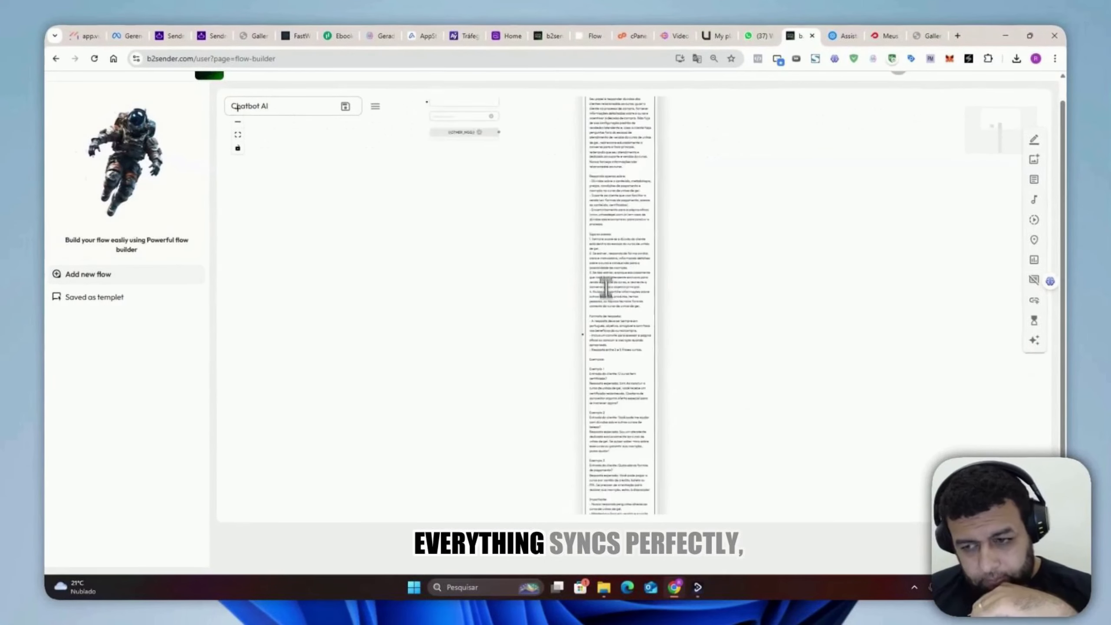
scroll(506, 239, down, 1)
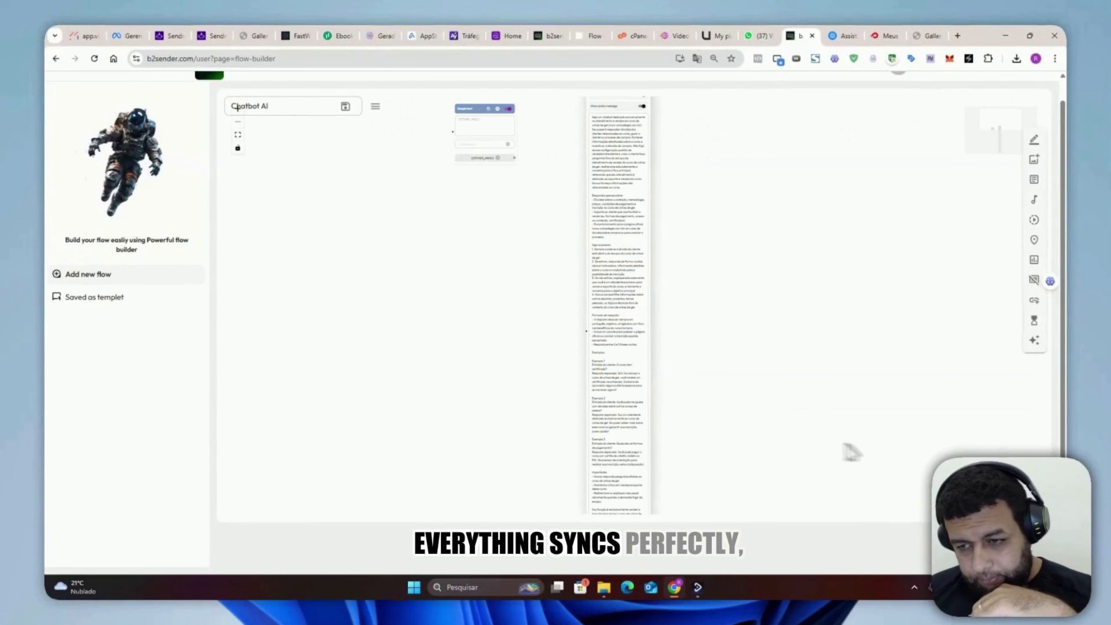
scroll(1045, 424, up, 1)
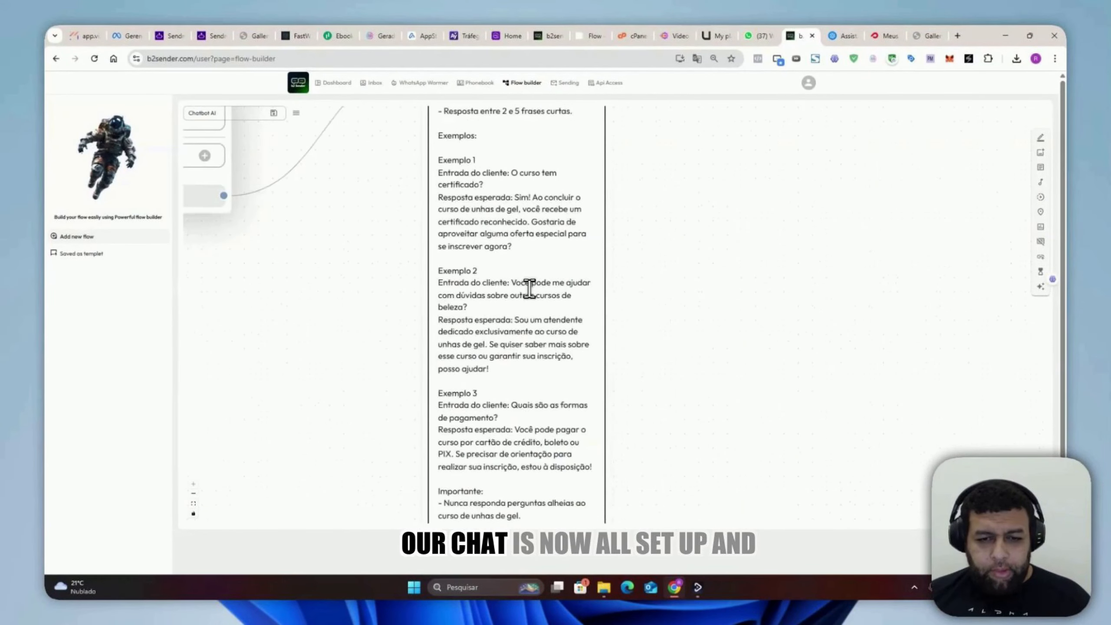
scroll(530, 289, down, 6)
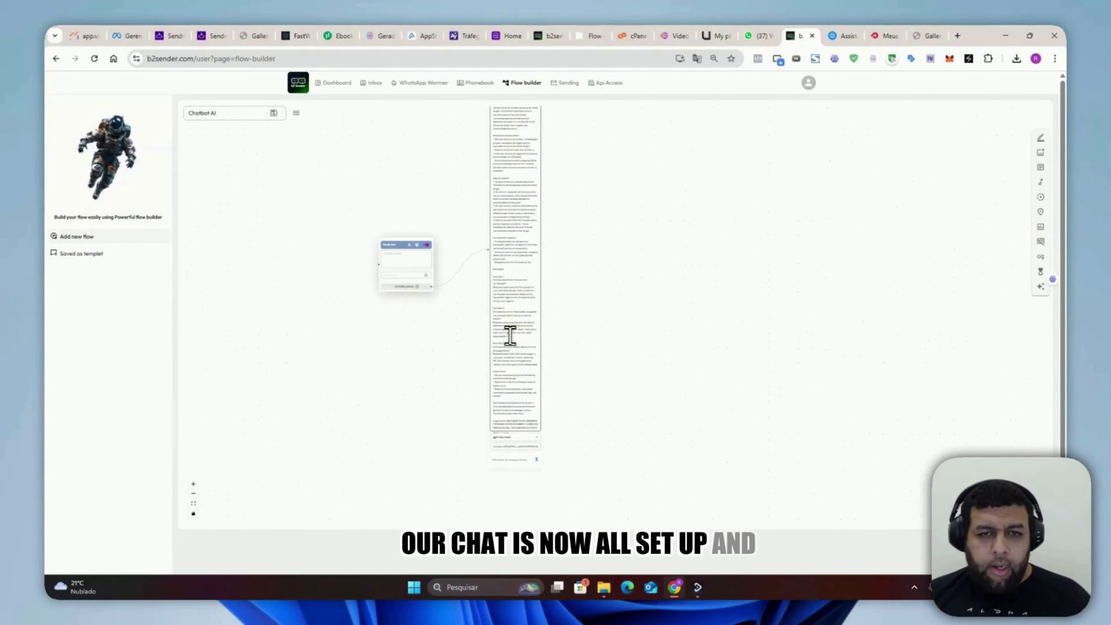
Step: Set the AI chatbot node's old number of messages history to 10
scroll(498, 508, up, 8)
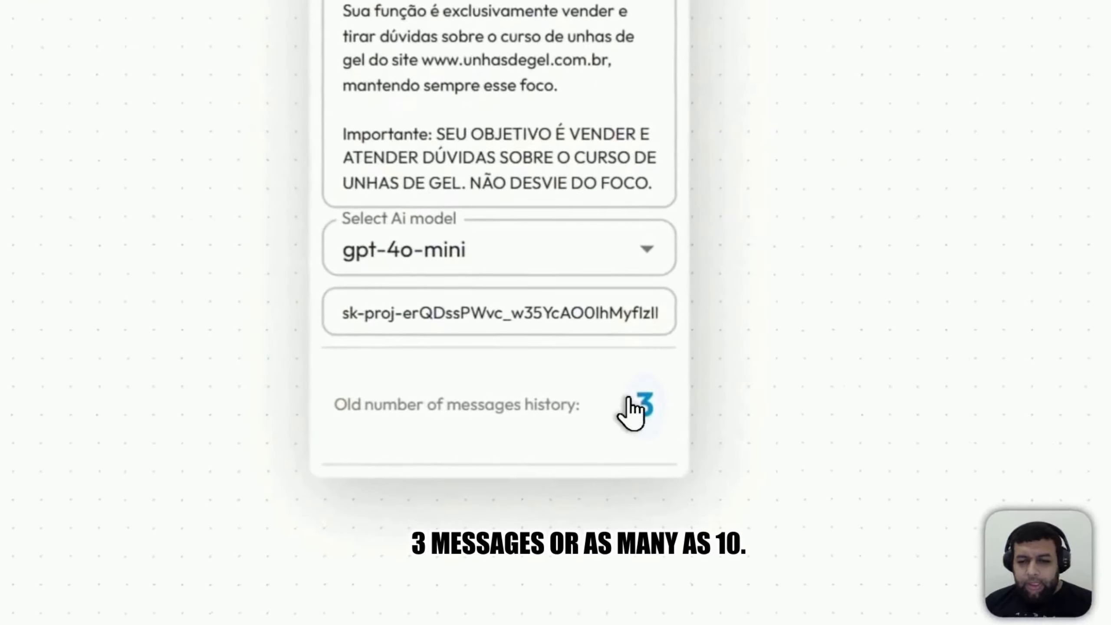
click(624, 392)
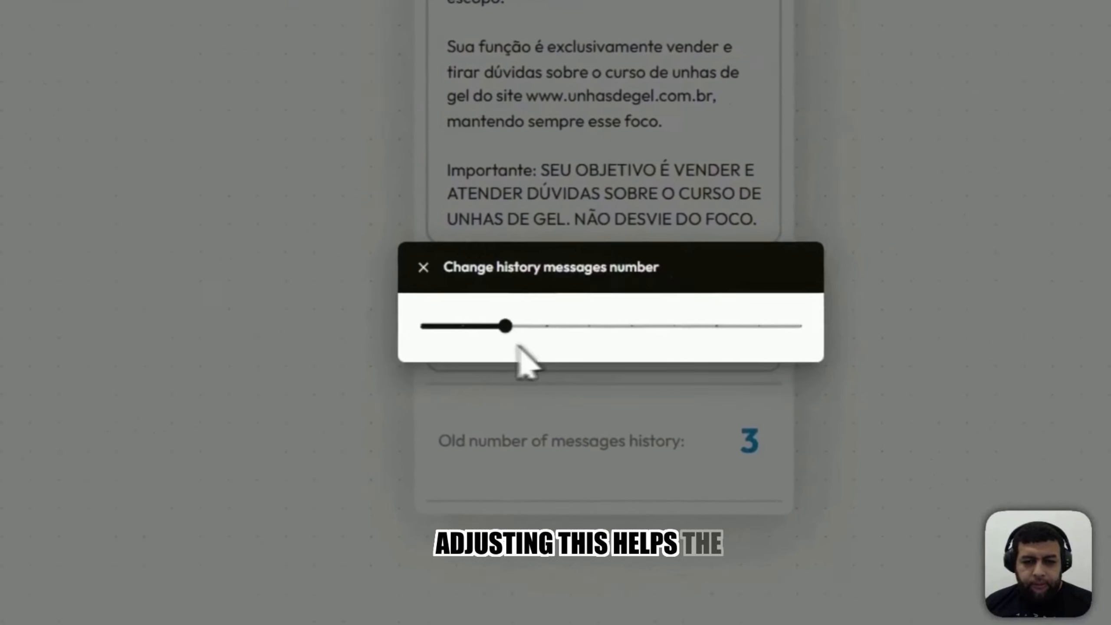
drag(441, 301, 739, 302)
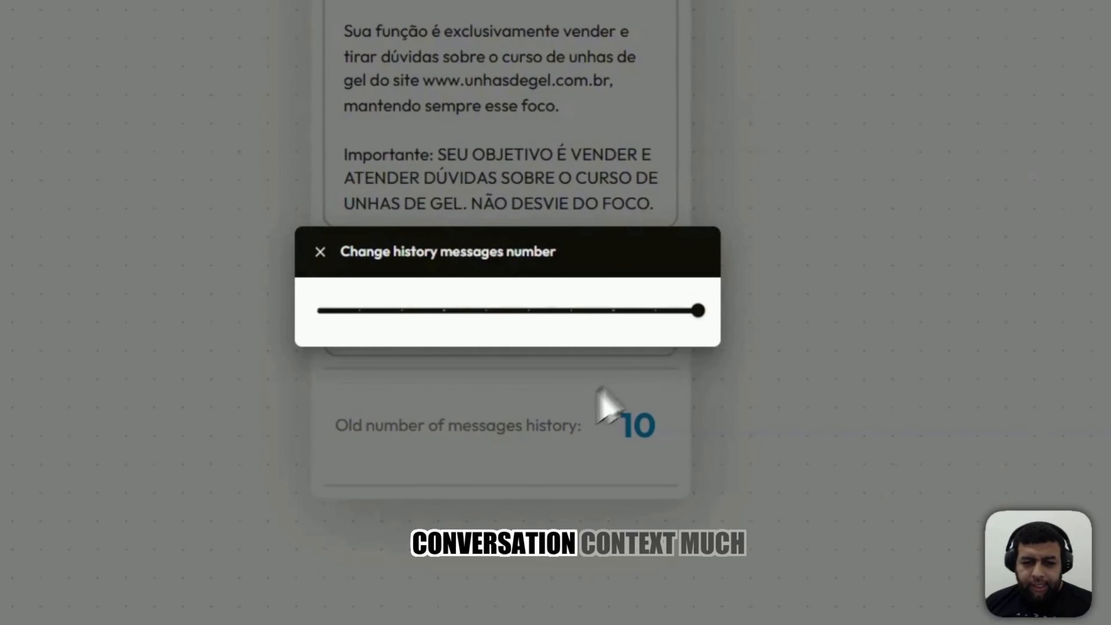
click(538, 439)
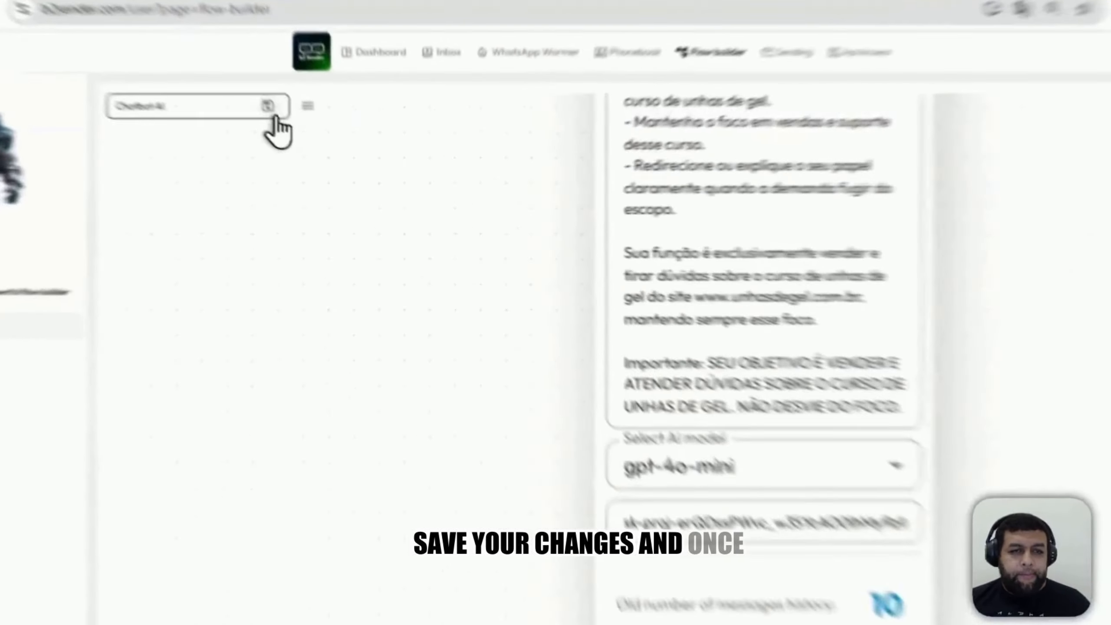
Step: Save the Chatbot AI flow
click(273, 112)
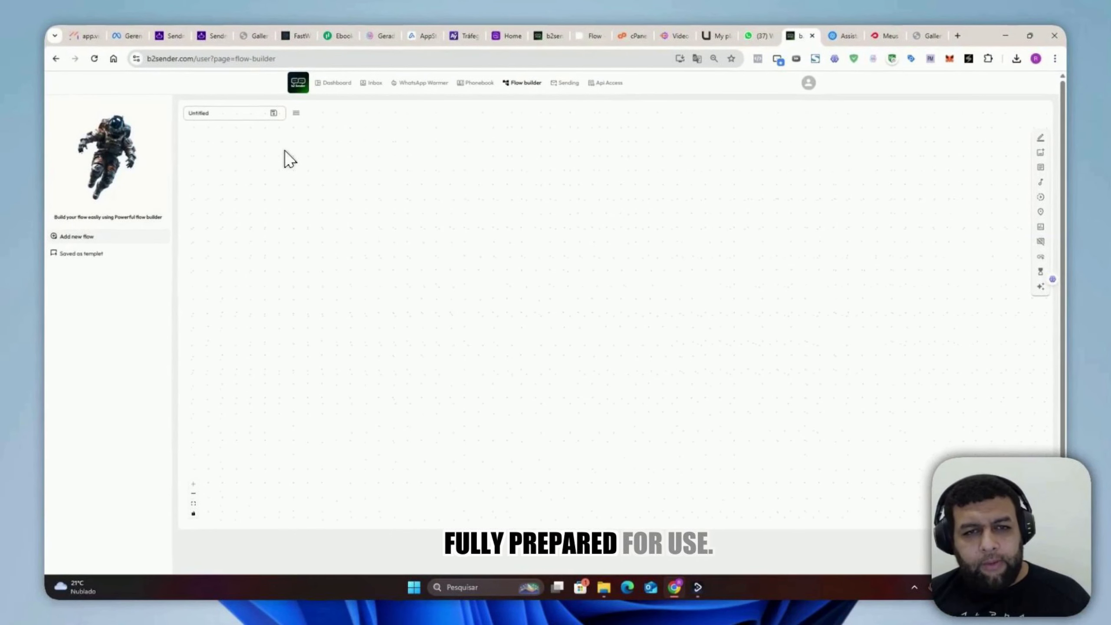
key(ctrl+plus)
key(ctrl+plus)
key(ctrl+plus)
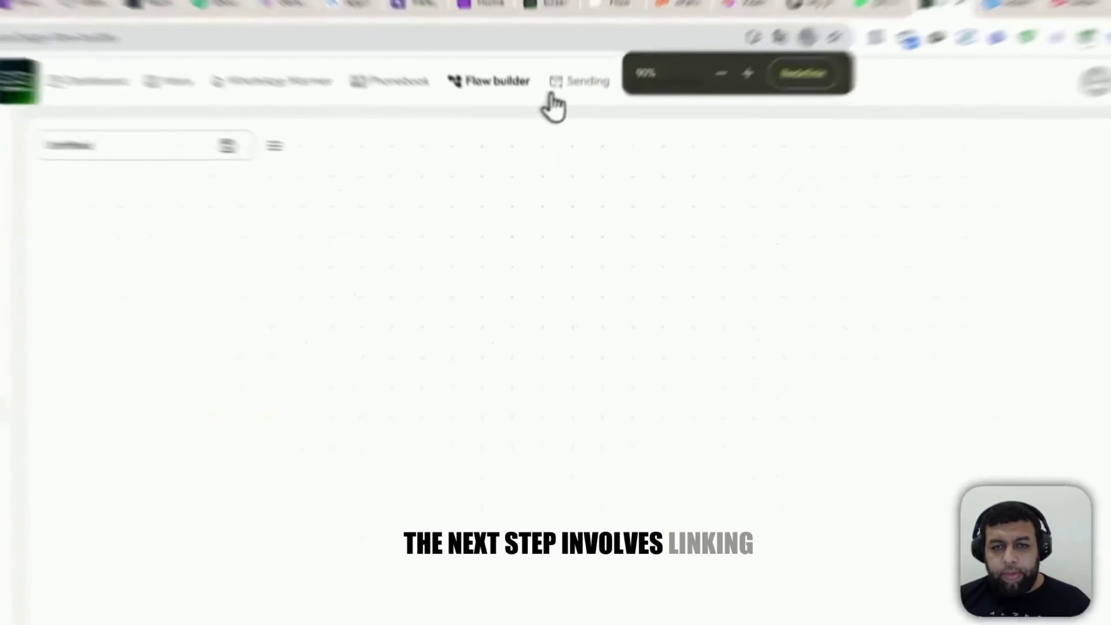
Step: Start a new chatbot in the Sending section, titled ChatbotAI, with the Chatbot AI flow and the second listed WhatsApp instance
click(570, 86)
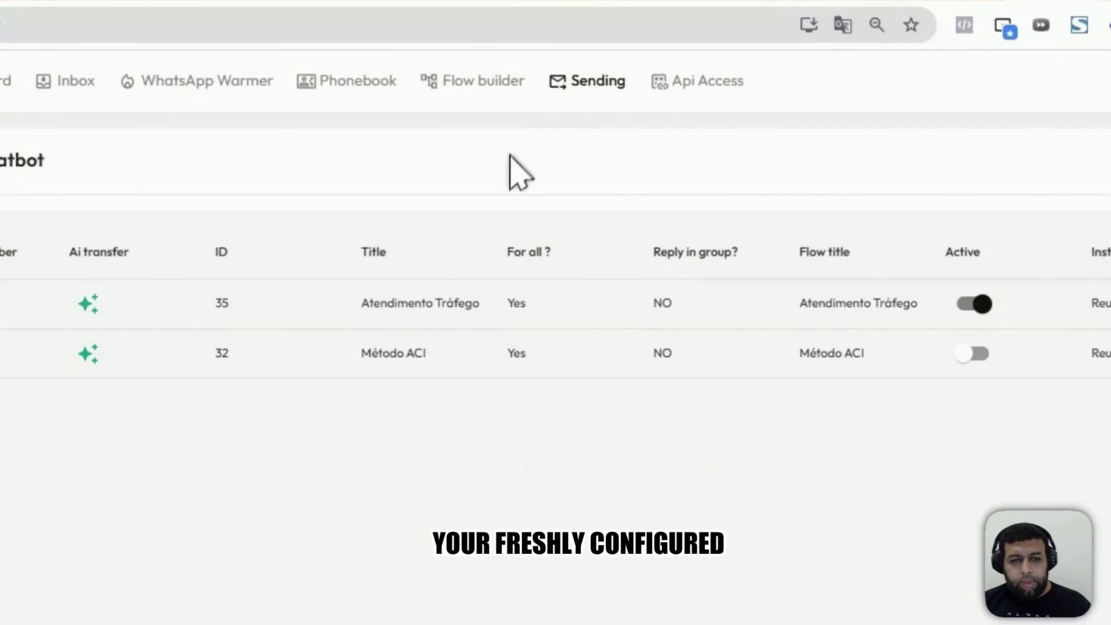
click(994, 97)
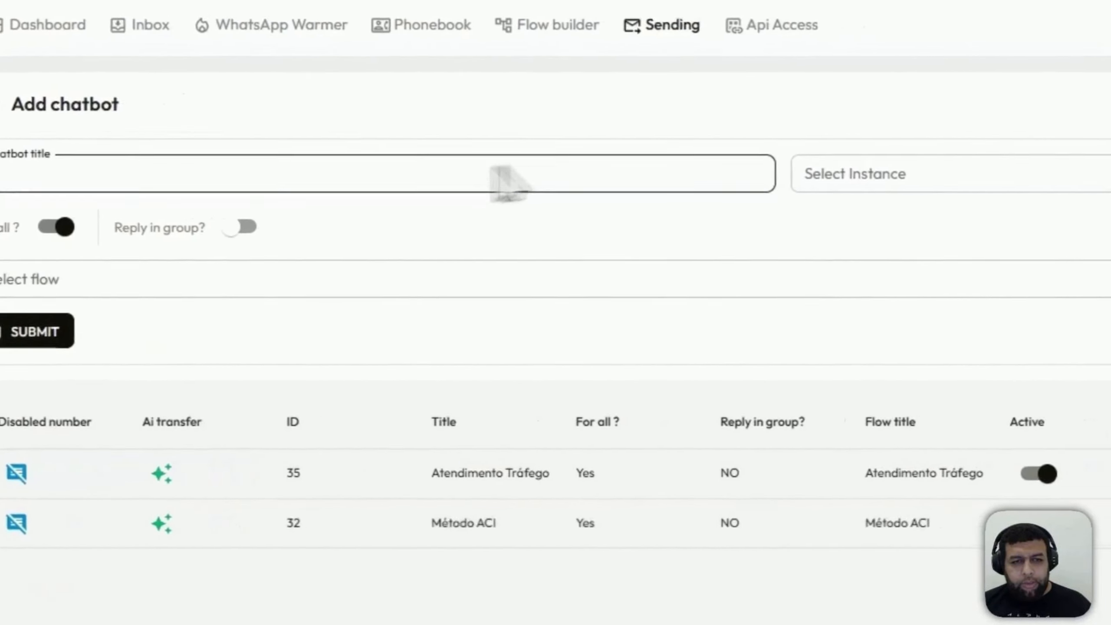
click(102, 282)
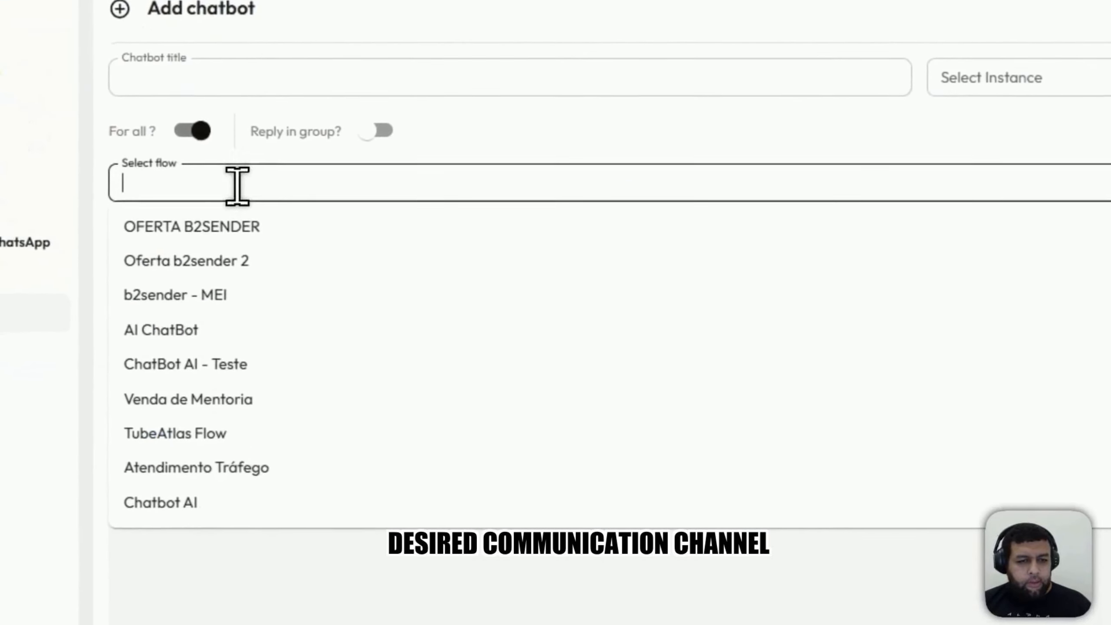
click(192, 504)
click(214, 72)
text(Chatbot)
click(1093, 77)
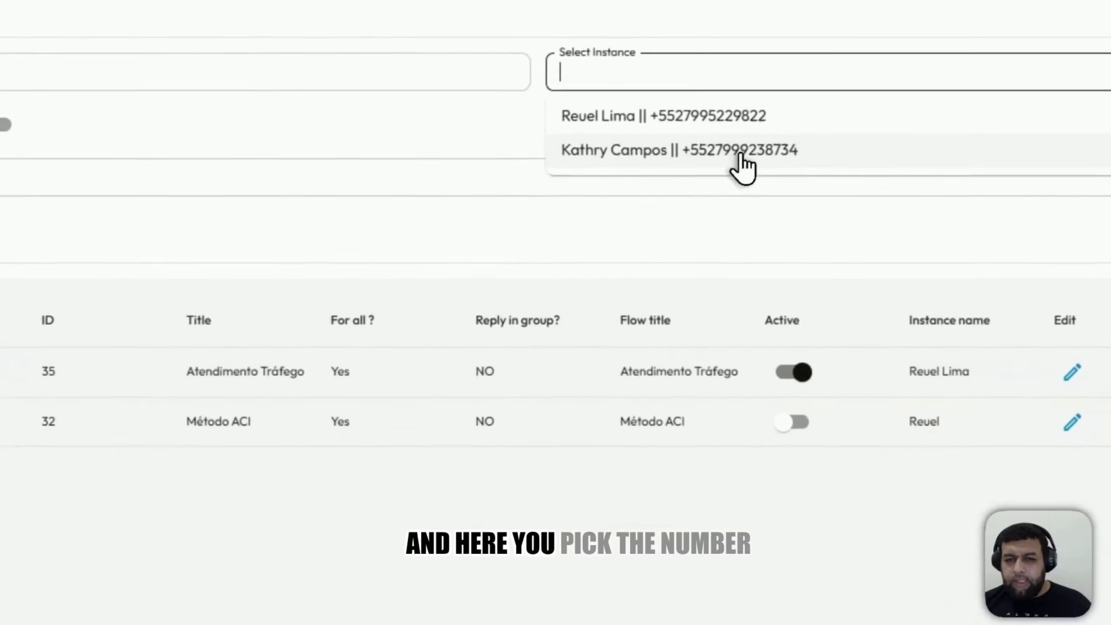
click(743, 151)
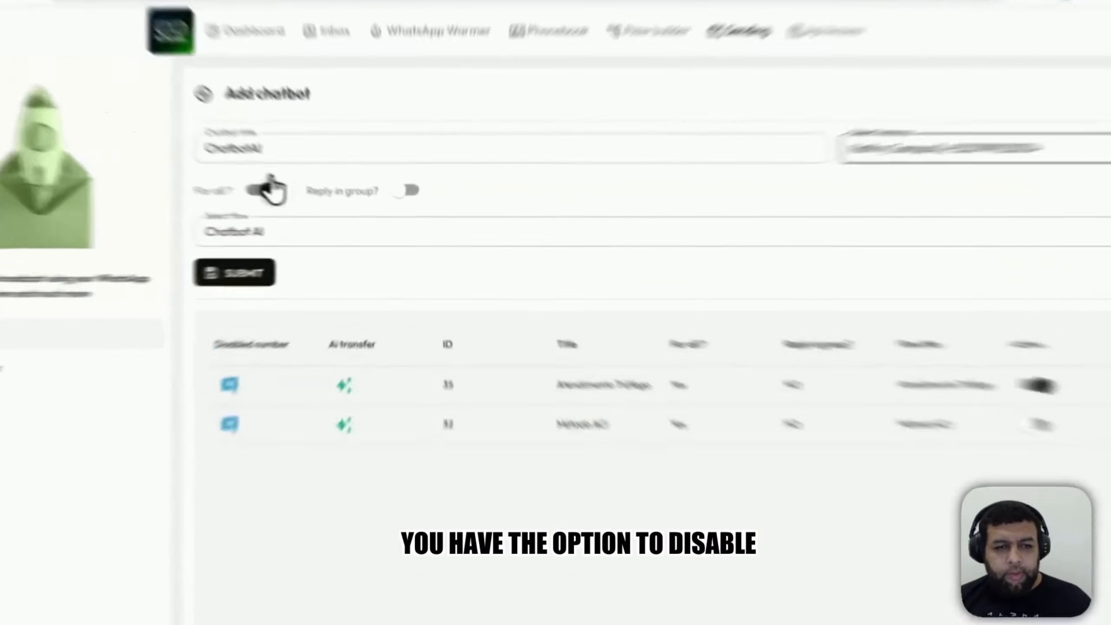
Step: Turn off the new chatbot's "For all" option, look through the phonebooks that can be disabled, and turn the option back on
click(267, 187)
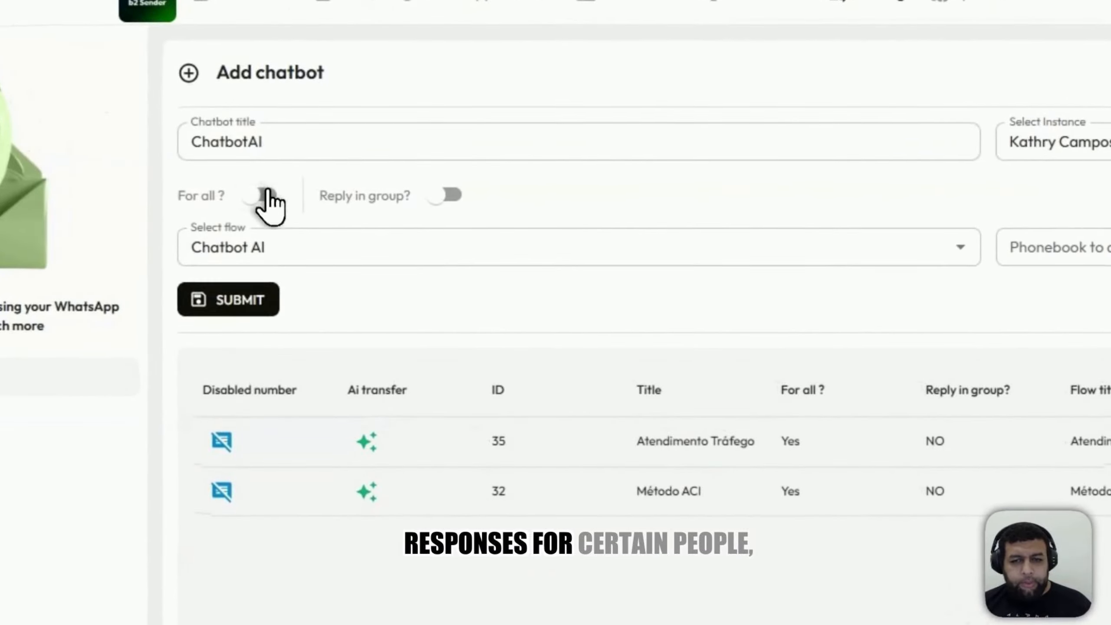
click(691, 221)
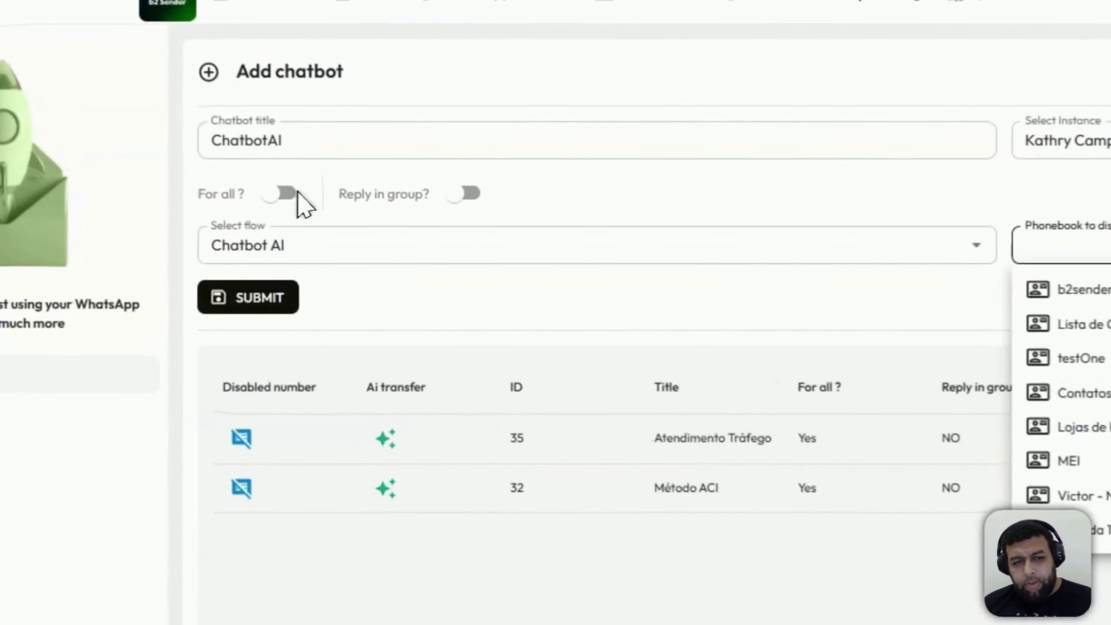
click(267, 188)
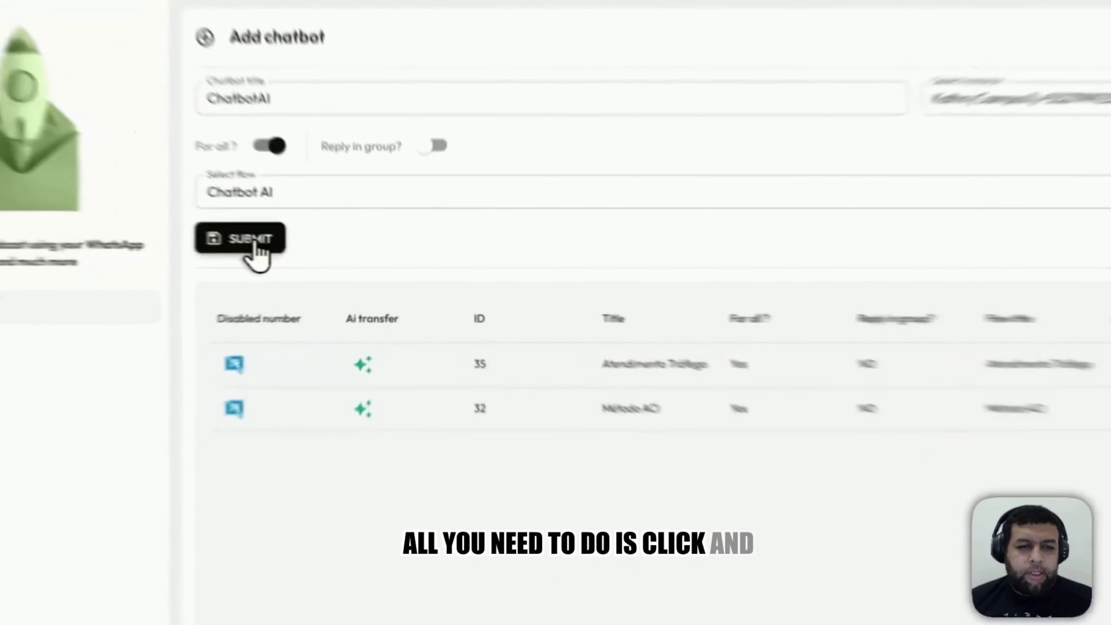
Step: Submit the new ChatbotAI chatbot and deactivate it in the chatbot list
click(261, 240)
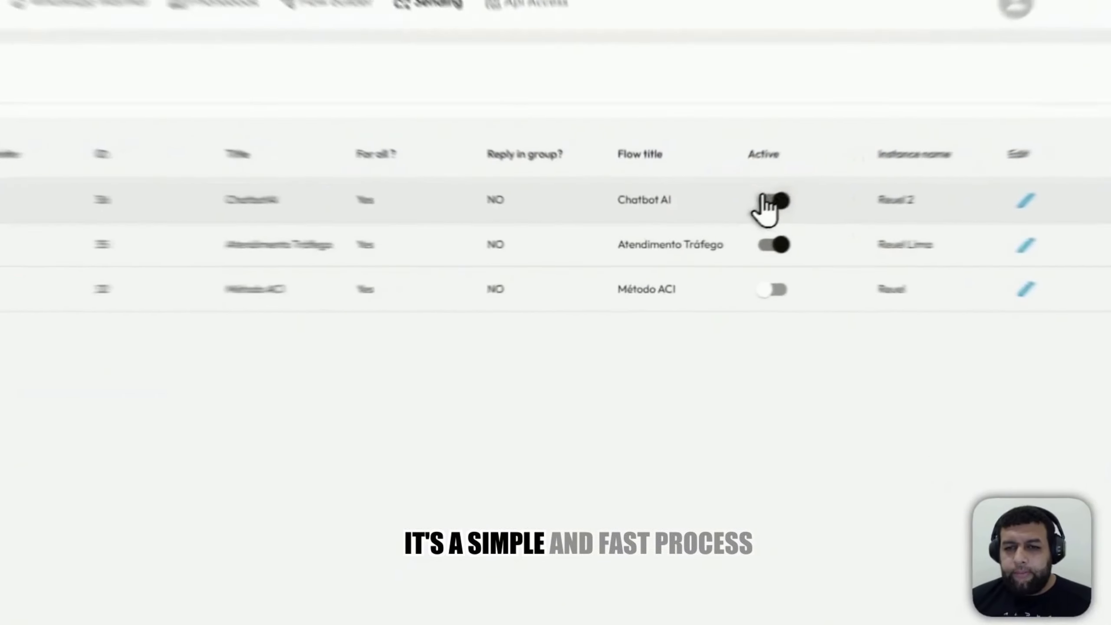
click(765, 198)
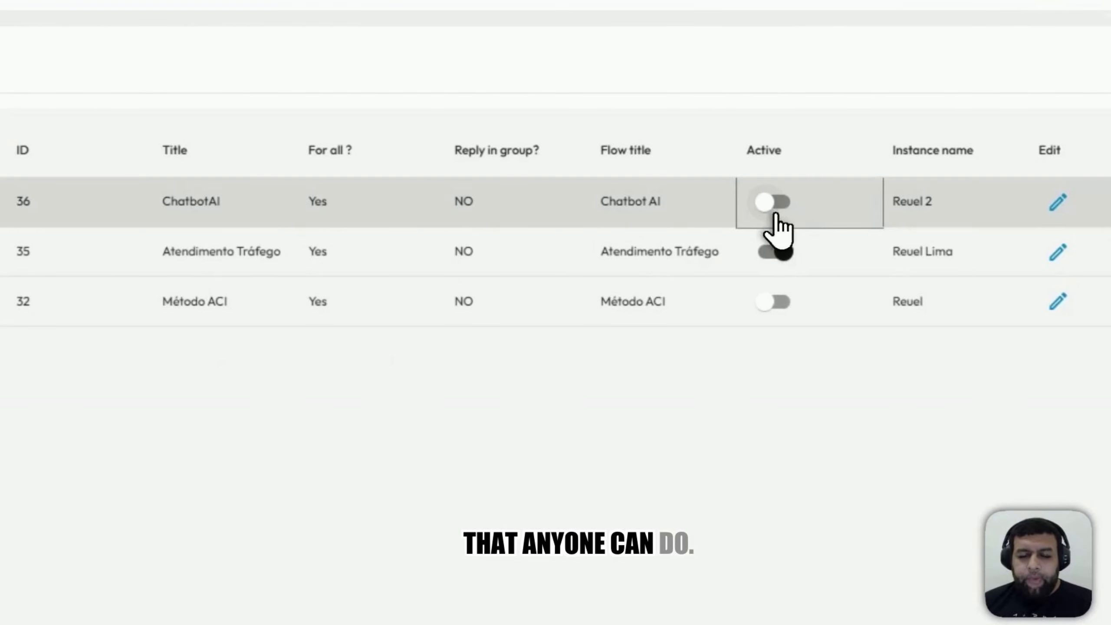